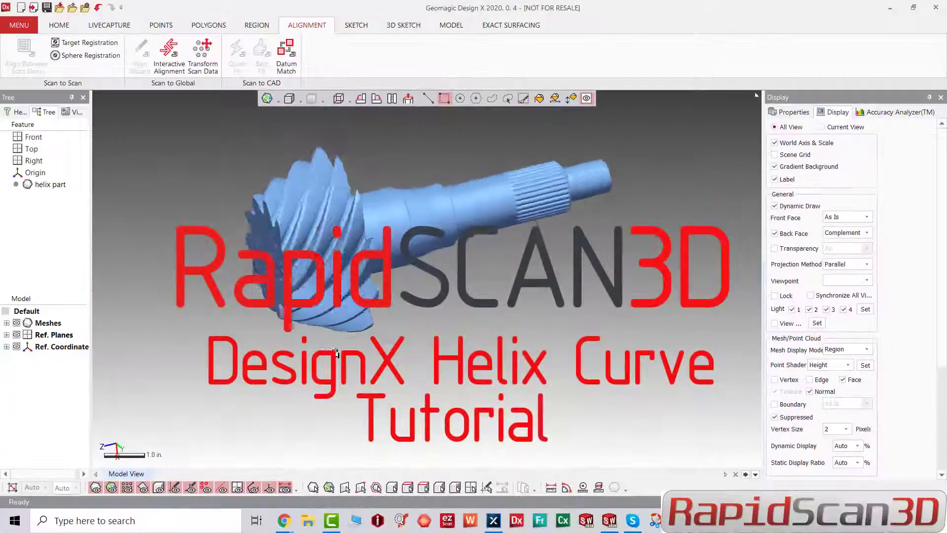
Step: Auto Segment the helix part mesh into regions with a sensitivity of 50
{"action": "right_click_drag", "start_coordinate": [355, 348], "coordinate": [621, 340]}
{"action": "right_click_drag", "start_coordinate": [241, 335], "coordinate": [2, 256]}
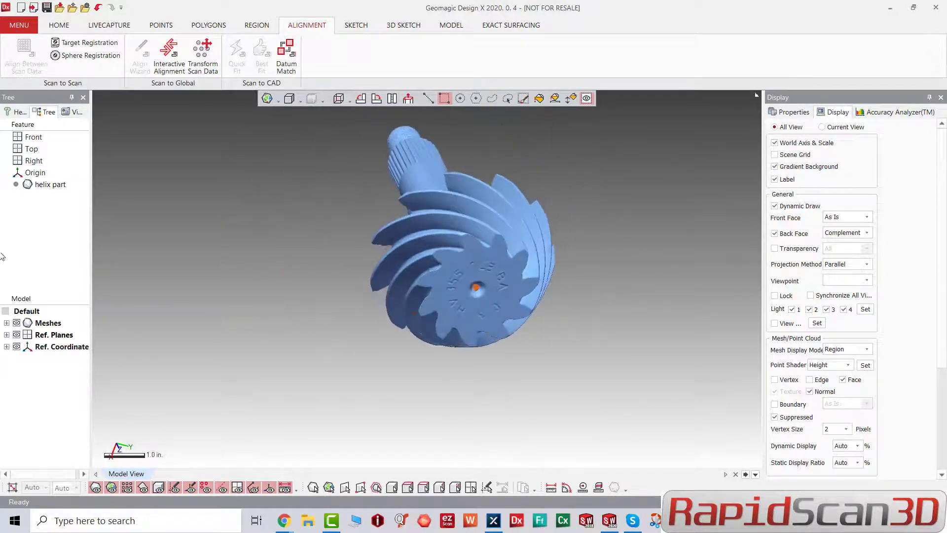
{"action": "right_click_drag", "start_coordinate": [519, 326], "coordinate": [415, 316]}
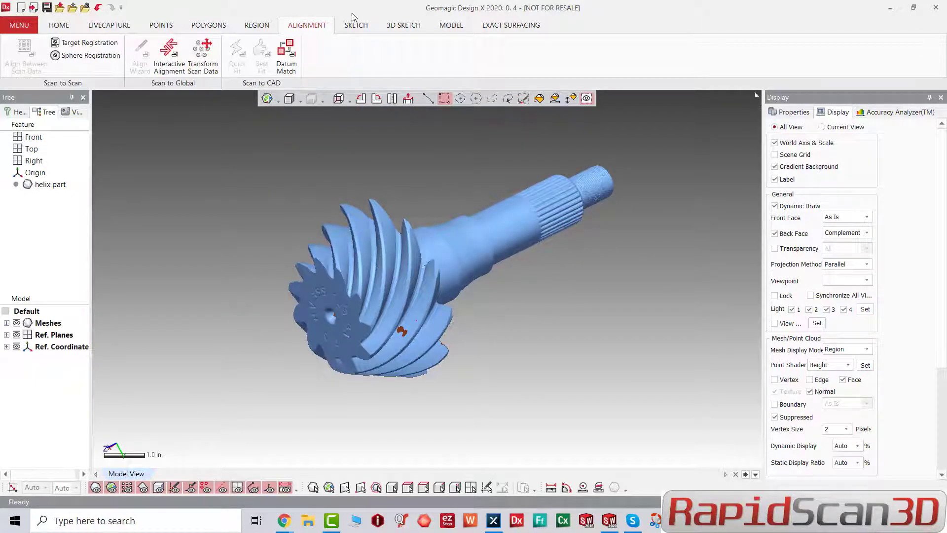
{"action": "left_click", "coordinate": [445, 27]}
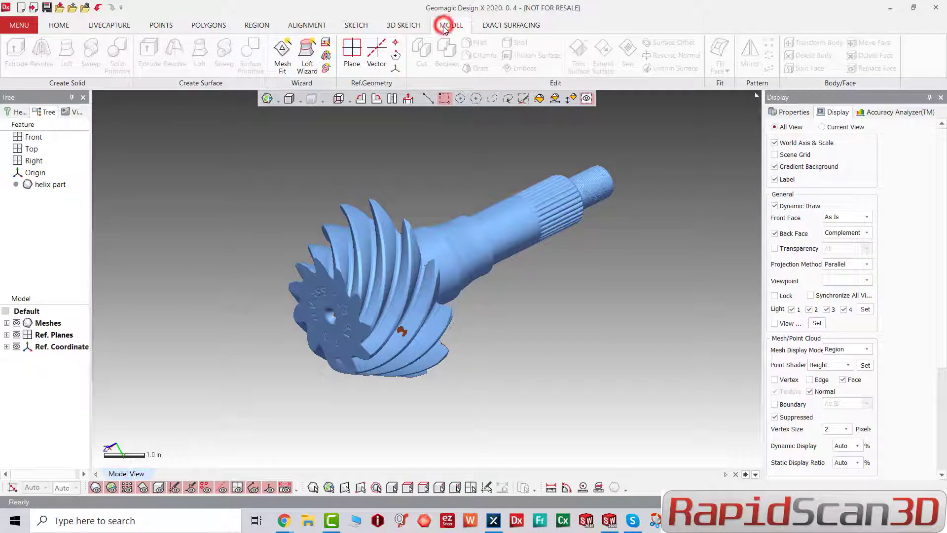
{"action": "left_click", "coordinate": [243, 27]}
{"action": "left_click", "coordinate": [17, 51]}
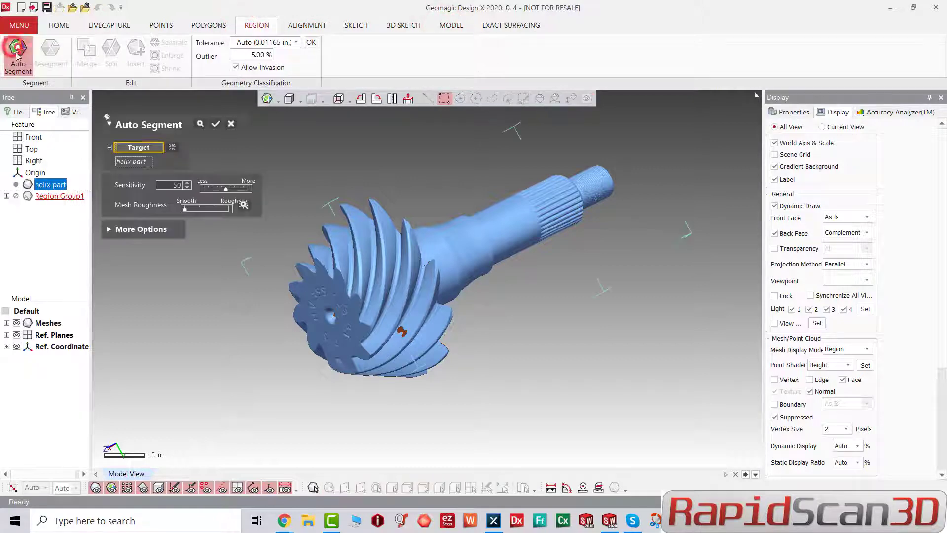
{"action": "left_click", "coordinate": [215, 125]}
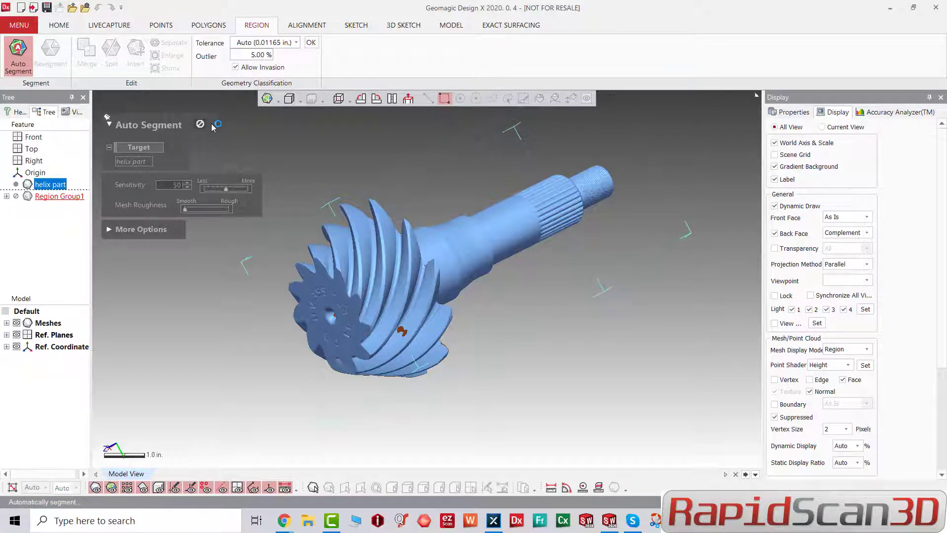
Step: Show the Front, Top and Right reference planes
{"action": "right_click_drag", "start_coordinate": [428, 336], "coordinate": [341, 326]}
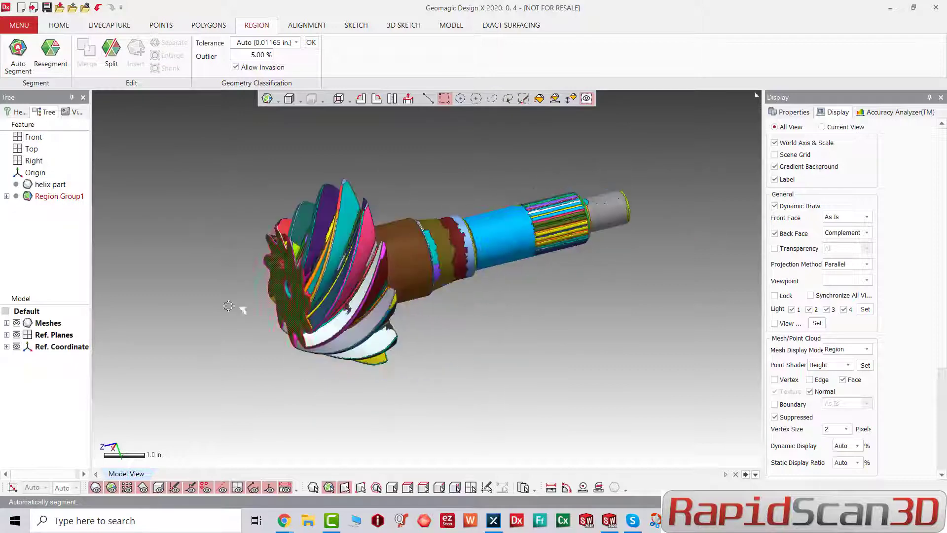
{"action": "left_click", "coordinate": [7, 335]}
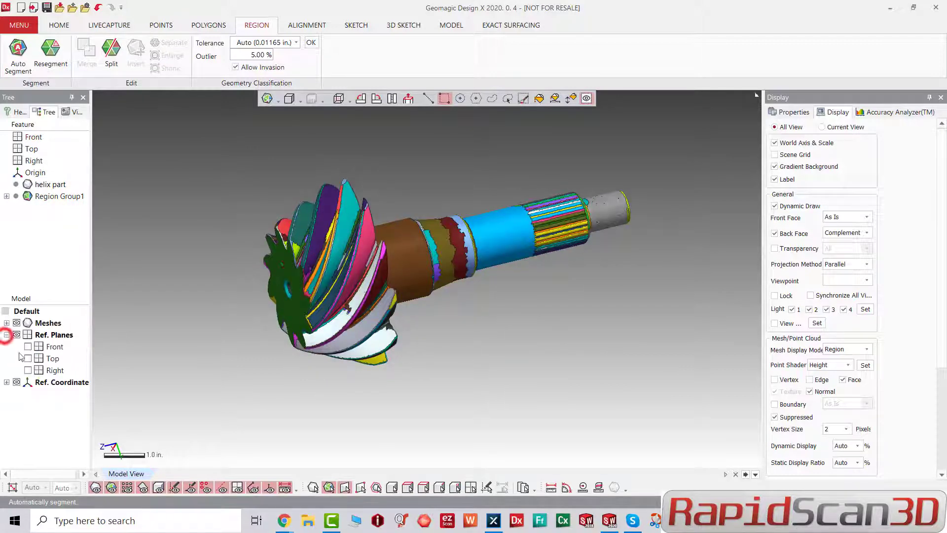
{"action": "left_click", "coordinate": [27, 346]}
{"action": "left_click", "coordinate": [28, 358]}
{"action": "left_click", "coordinate": [28, 370]}
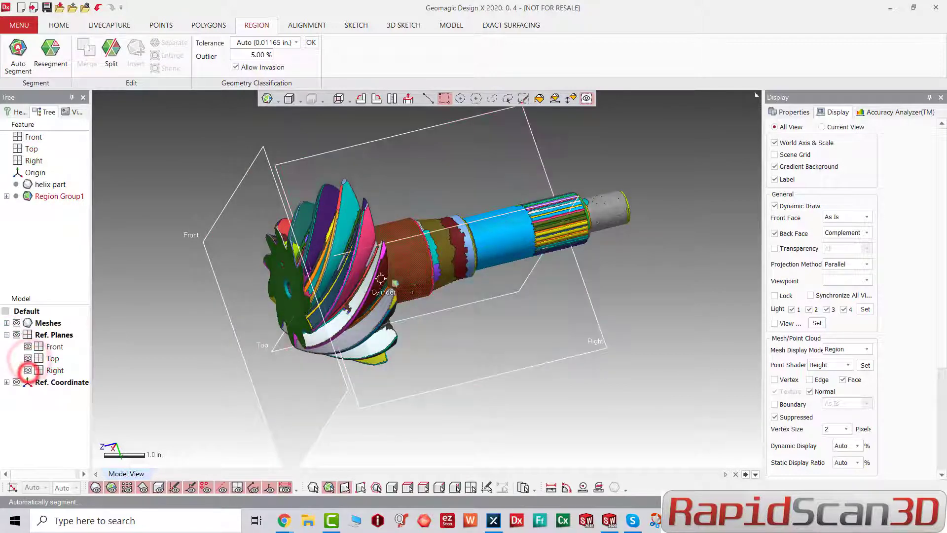
Step: Add a reference vector along the shaft axis at the intersection of the Right and Top planes
{"action": "mouse_move", "coordinate": [417, 277]}
{"action": "right_mouse_down"}
{"action": "mouse_move", "coordinate": [545, 306]}
{"action": "mouse_move", "coordinate": [691, 291]}
{"action": "mouse_move", "coordinate": [660, 253]}
{"action": "mouse_move", "coordinate": [591, 316]}
{"action": "mouse_move", "coordinate": [520, 350]}
{"action": "mouse_move", "coordinate": [238, 309]}
{"action": "mouse_move", "coordinate": [270, 288]}
{"action": "mouse_move", "coordinate": [433, 295]}
{"action": "mouse_move", "coordinate": [418, 145]}
{"action": "right_mouse_up"}
{"action": "left_click", "coordinate": [451, 25]}
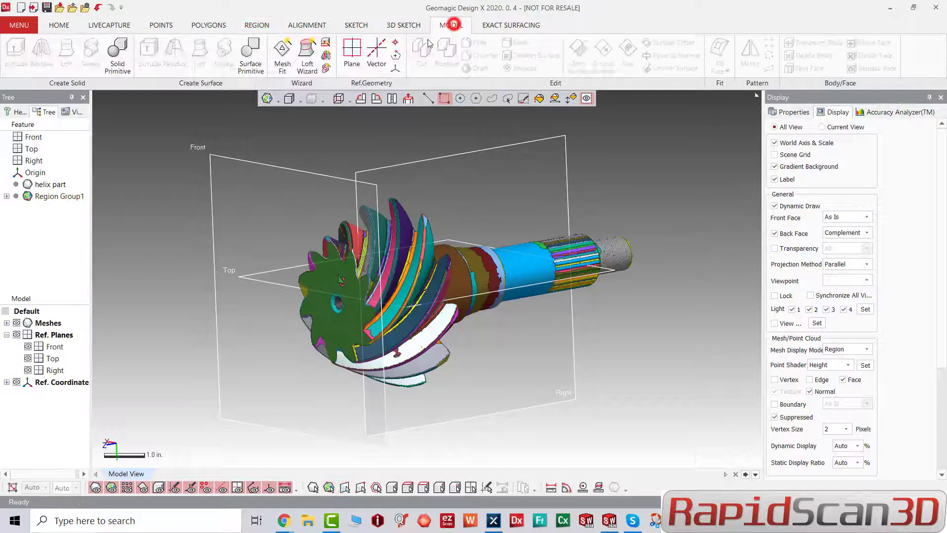
{"action": "left_click", "coordinate": [376, 52]}
{"action": "left_click", "coordinate": [418, 163]}
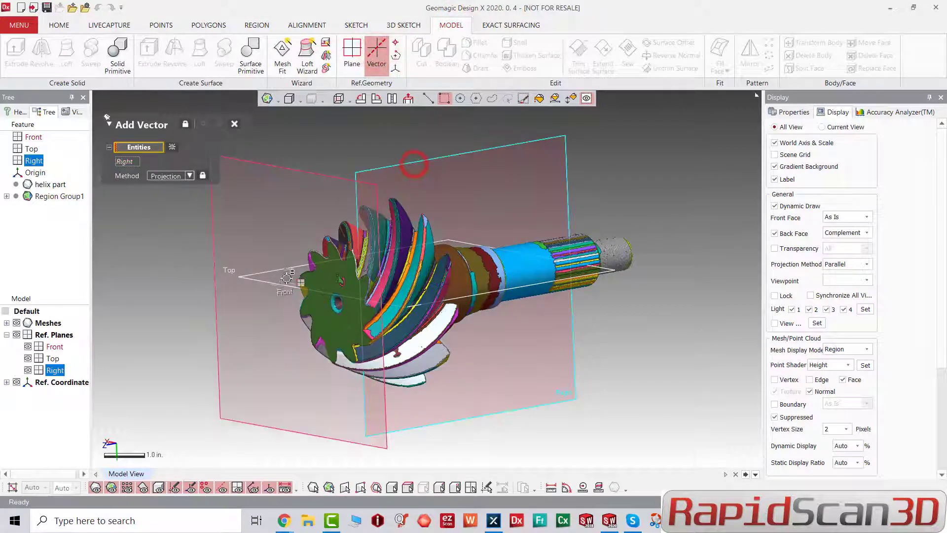
{"action": "left_click", "coordinate": [282, 283]}
{"action": "right_click_drag", "start_coordinate": [486, 181], "coordinate": [444, 235]}
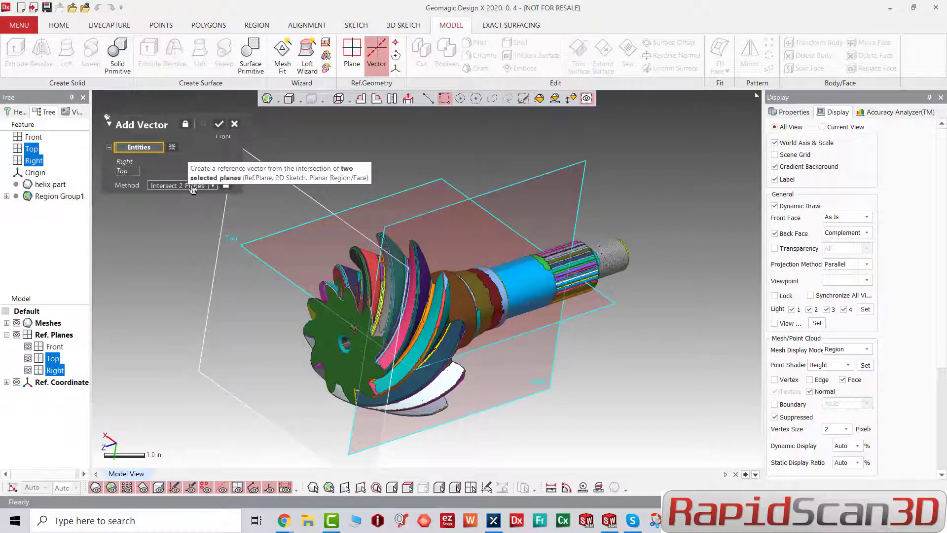
{"action": "left_click", "coordinate": [220, 124]}
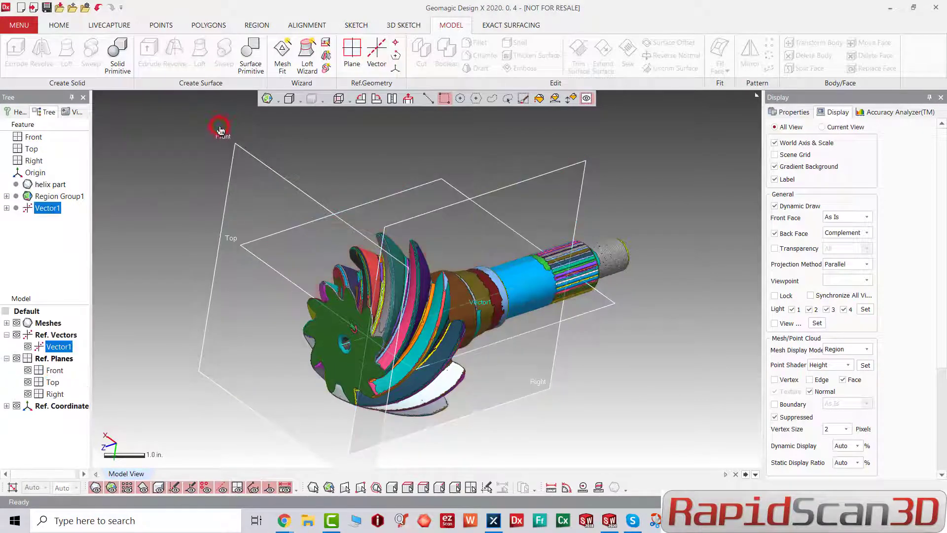
Step: Set up a planar mesh sketch on the Front plane with the section offset 0.035 in. into the gear teeth
{"action": "mouse_move", "coordinate": [488, 315]}
{"action": "right_mouse_down"}
{"action": "mouse_move", "coordinate": [435, 256]}
{"action": "mouse_move", "coordinate": [522, 304]}
{"action": "right_mouse_up"}
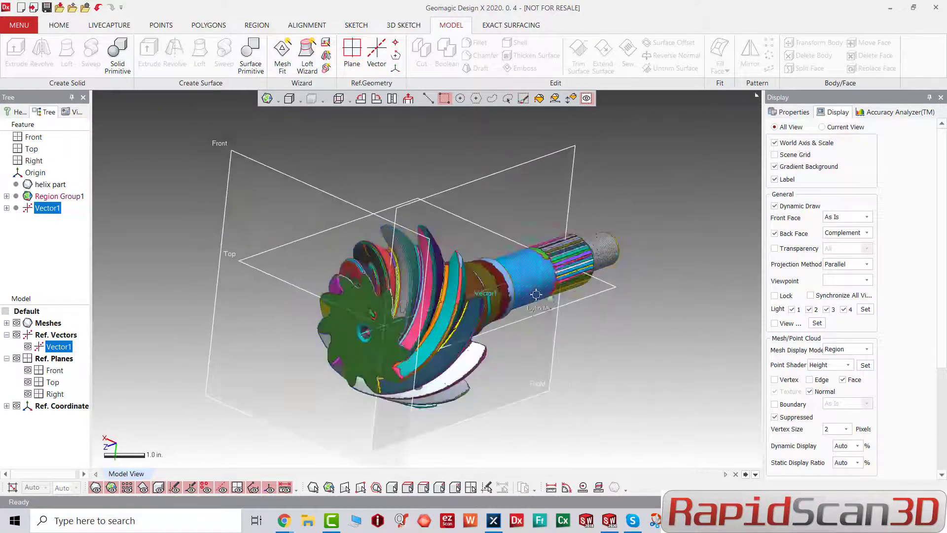
{"action": "right_click_drag", "start_coordinate": [164, 218], "coordinate": [450, 224]}
{"action": "left_click", "coordinate": [303, 202]}
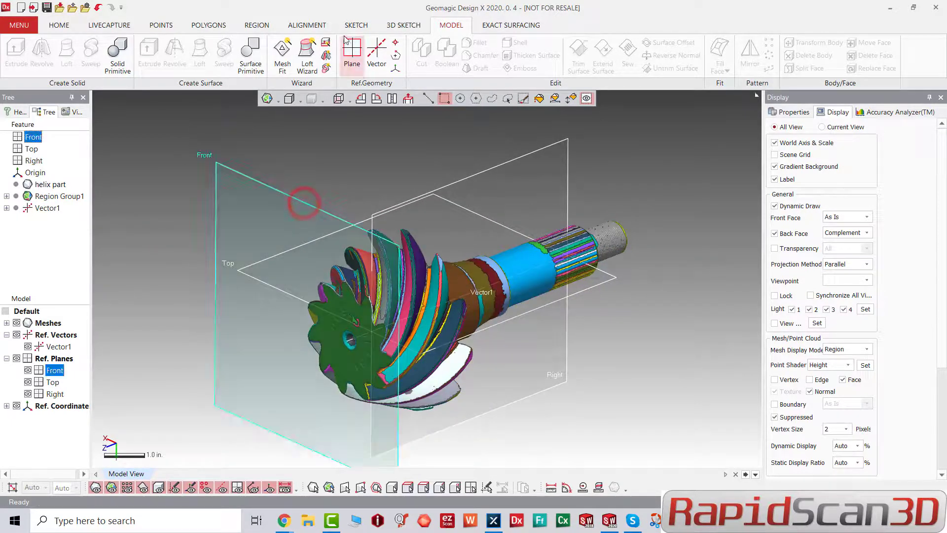
{"action": "left_click", "coordinate": [355, 26]}
{"action": "left_click", "coordinate": [12, 72]}
{"action": "left_click", "coordinate": [22, 91]}
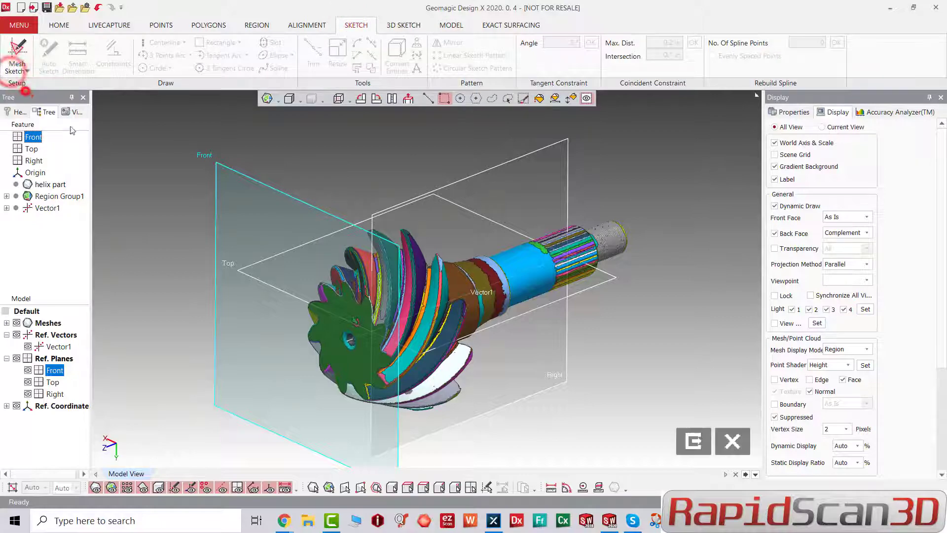
{"action": "scroll", "coordinate": [306, 316], "scroll_direction": "up", "scroll_amount": 5}
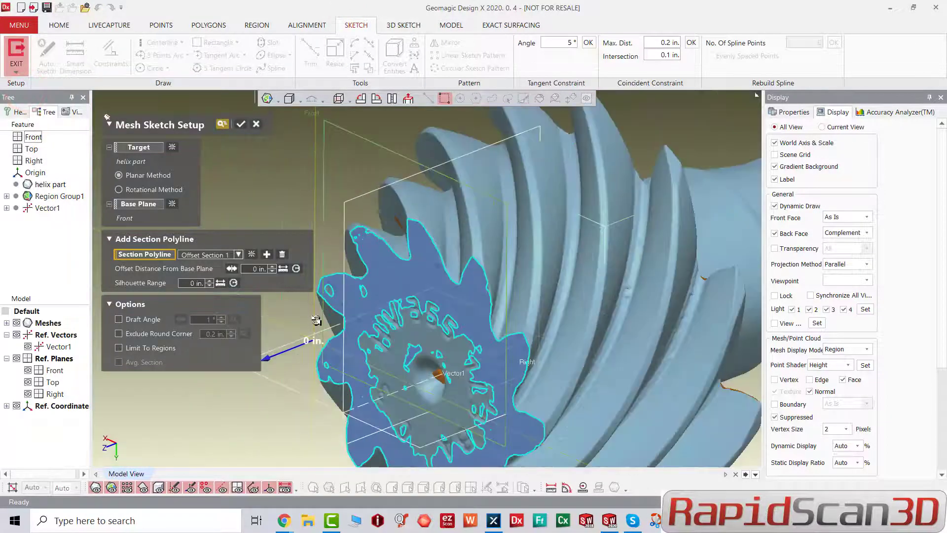
{"action": "left_click_drag", "start_coordinate": [267, 358], "coordinate": [270, 354]}
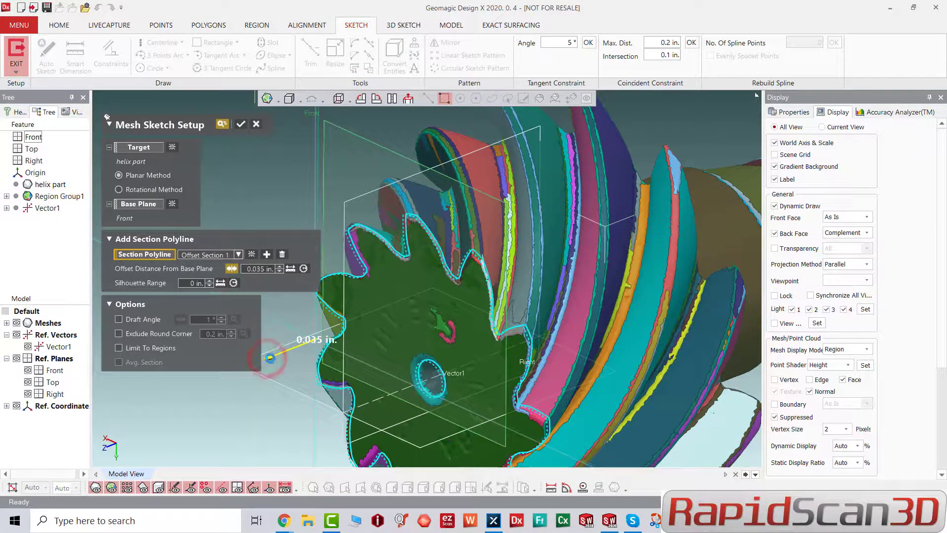
{"action": "left_click", "coordinate": [241, 124]}
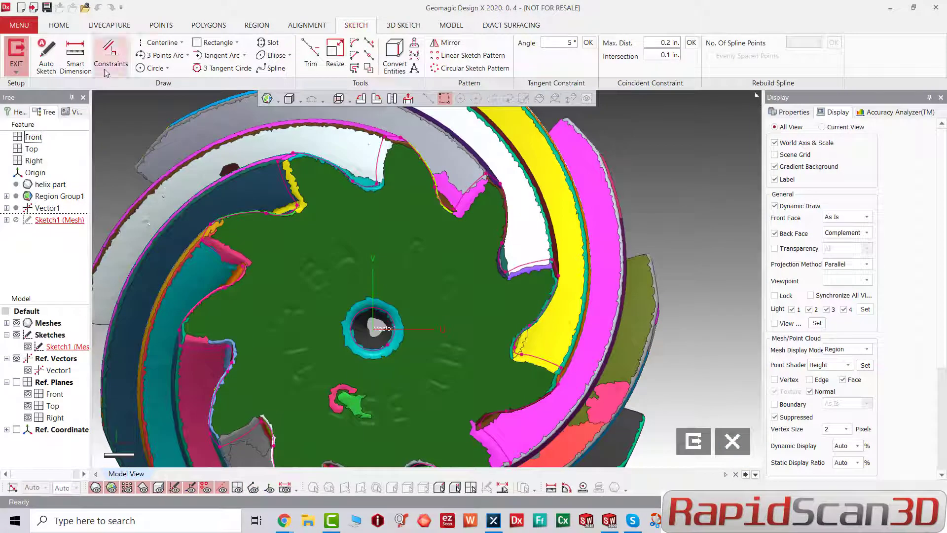
Step: Auto Sketch one gear tooth's outline by fitting curves to its two flanks and tip on the section polyline
{"action": "left_click", "coordinate": [47, 57]}
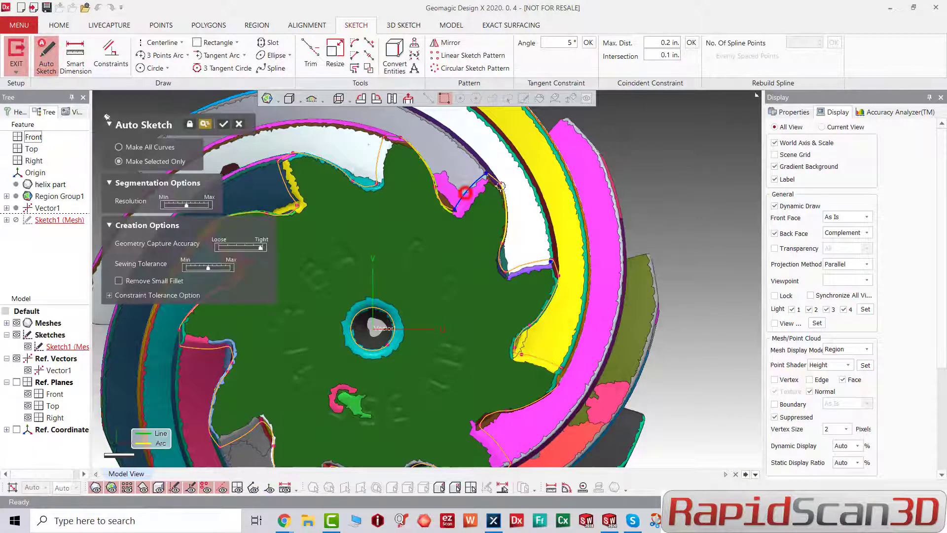
{"action": "left_click", "coordinate": [497, 179]}
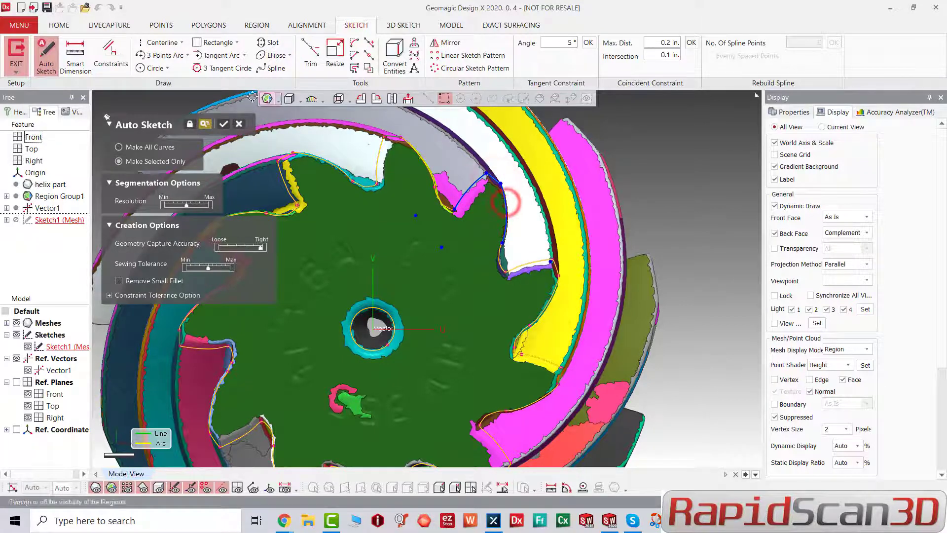
{"action": "left_click", "coordinate": [225, 122]}
Step: Hide the mesh and extend the inner ends of both tooth flank arcs inward past the tooth root
{"action": "scroll", "coordinate": [520, 241], "scroll_direction": "up", "scroll_amount": 3}
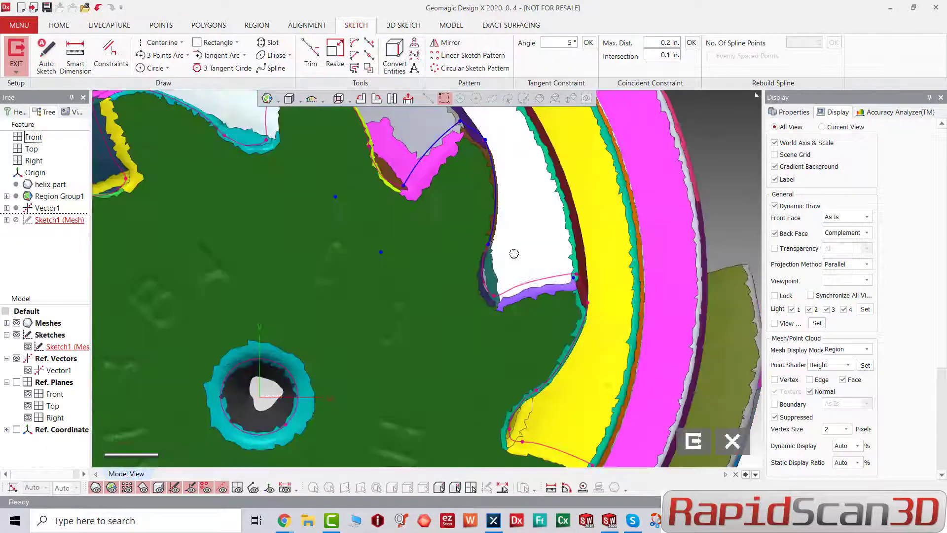
{"action": "key", "text": "ctrl+1"}
{"action": "right_click", "coordinate": [495, 211]}
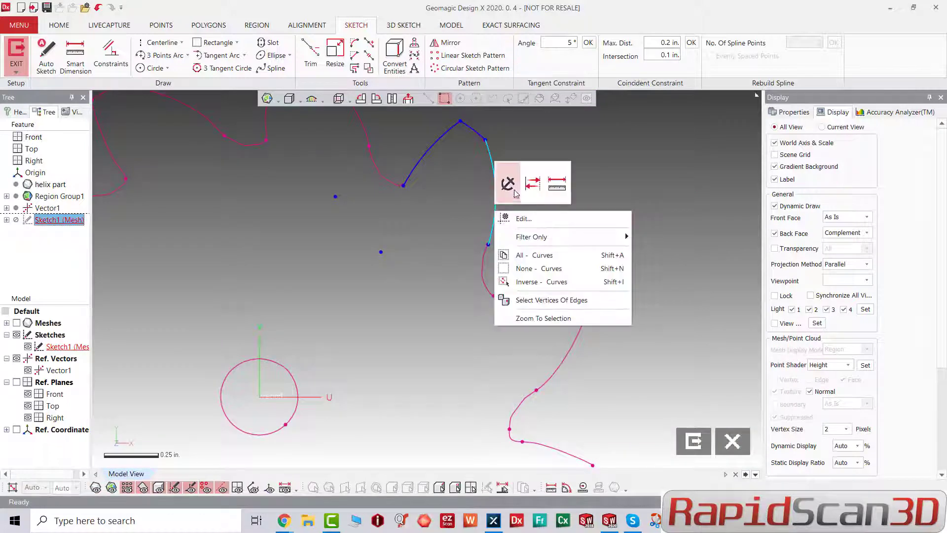
{"action": "left_click", "coordinate": [508, 184]}
{"action": "left_click_drag", "start_coordinate": [488, 245], "coordinate": [471, 294]}
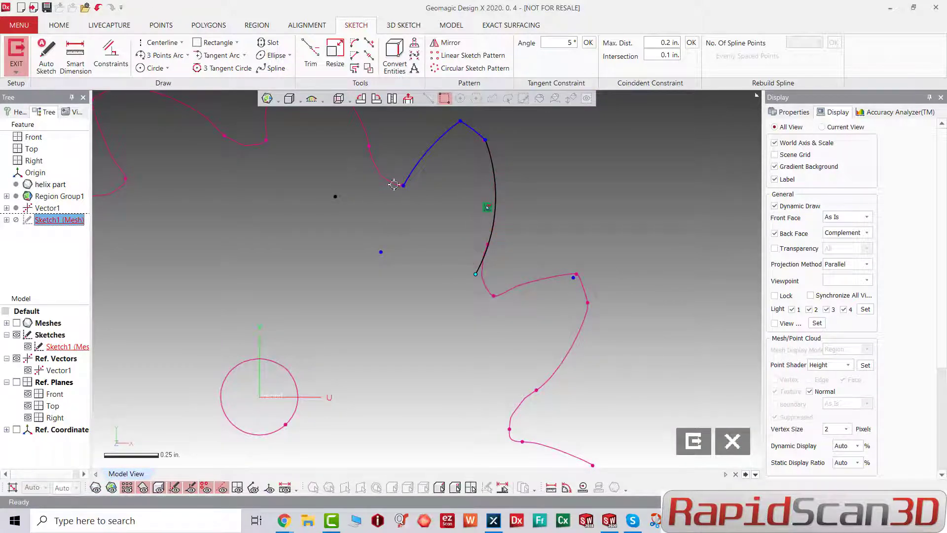
{"action": "right_click", "coordinate": [419, 157]}
{"action": "left_click", "coordinate": [440, 129]}
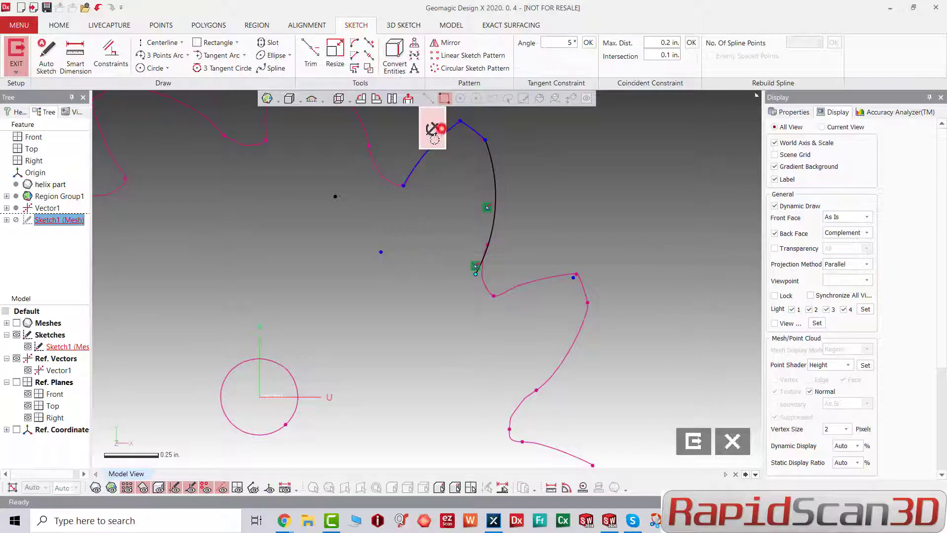
{"action": "left_click_drag", "start_coordinate": [390, 205], "coordinate": [395, 208]}
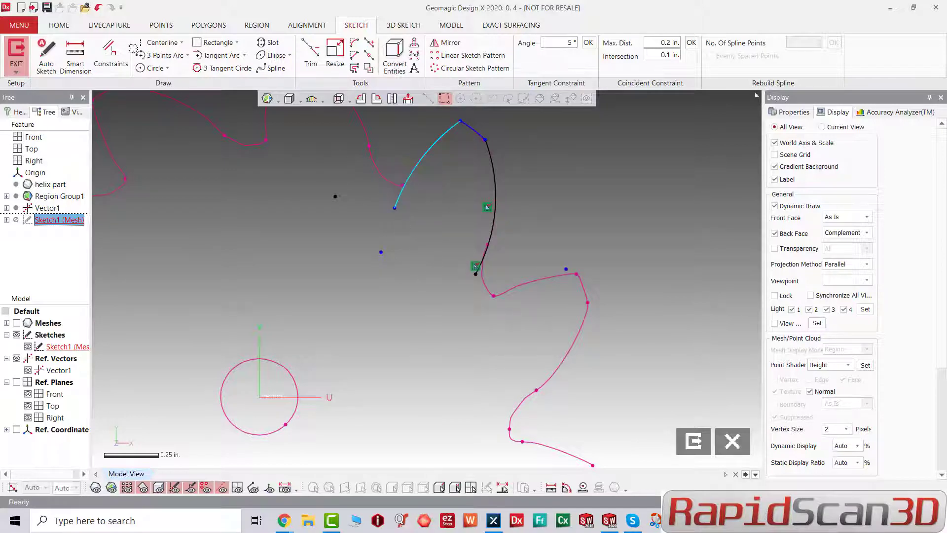
Step: Close the tooth profile with a line about 0.45 in. long joining the inner ends of both flank arcs, and exit the sketch
{"action": "left_click", "coordinate": [182, 42]}
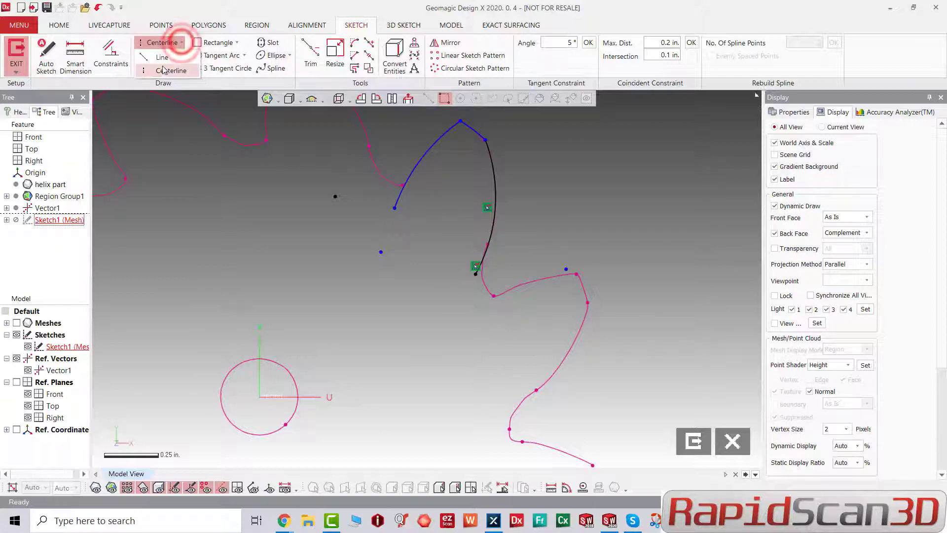
{"action": "left_click", "coordinate": [159, 53]}
{"action": "left_click", "coordinate": [396, 207]}
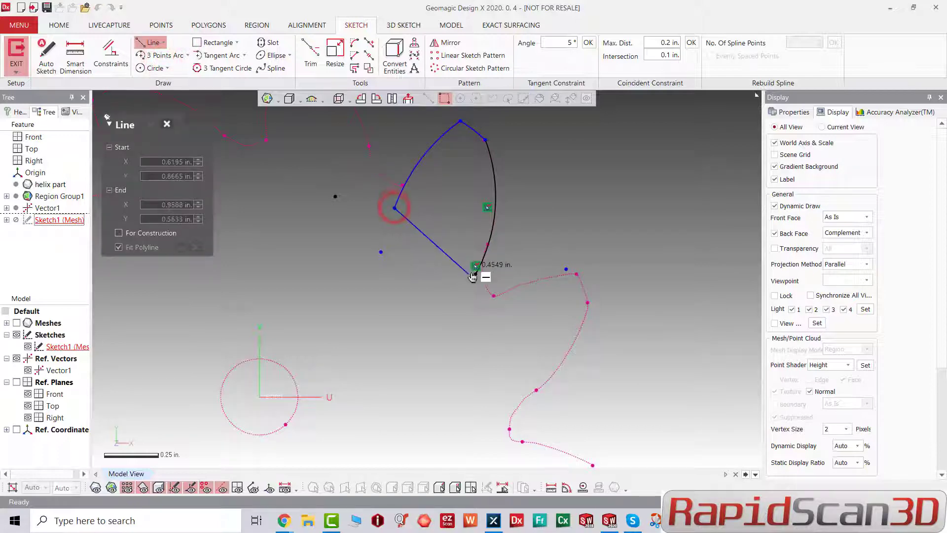
{"action": "left_click", "coordinate": [473, 272]}
{"action": "key", "text": "Escape"}
{"action": "scroll", "coordinate": [475, 270], "scroll_direction": "up", "scroll_amount": 5}
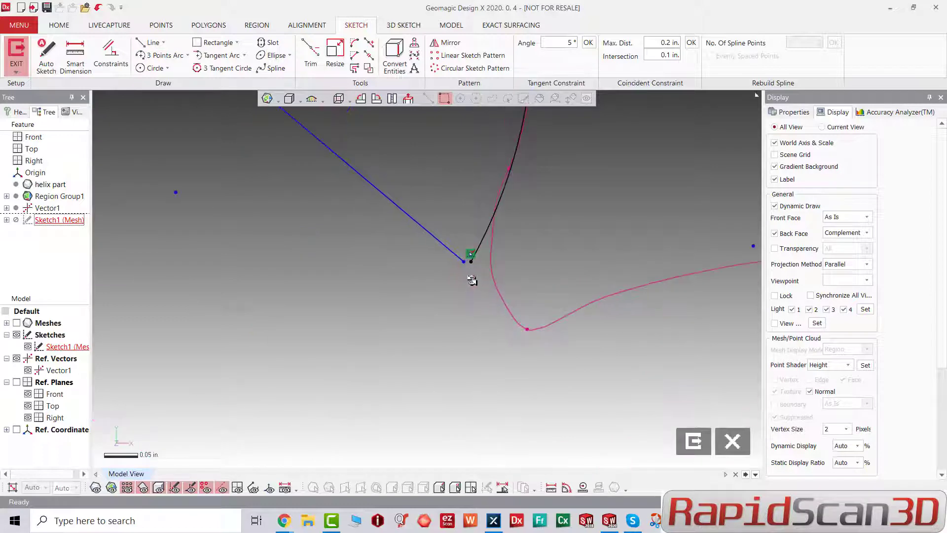
{"action": "scroll", "coordinate": [461, 260], "scroll_direction": "down", "scroll_amount": 5}
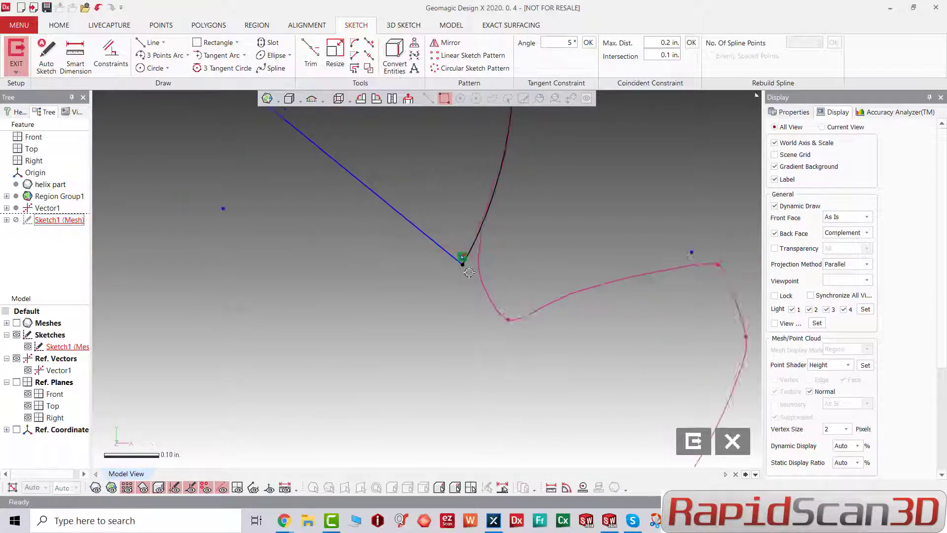
{"action": "scroll", "coordinate": [455, 254], "scroll_direction": "down", "scroll_amount": 2}
{"action": "scroll", "coordinate": [455, 158], "scroll_direction": "up", "scroll_amount": 3}
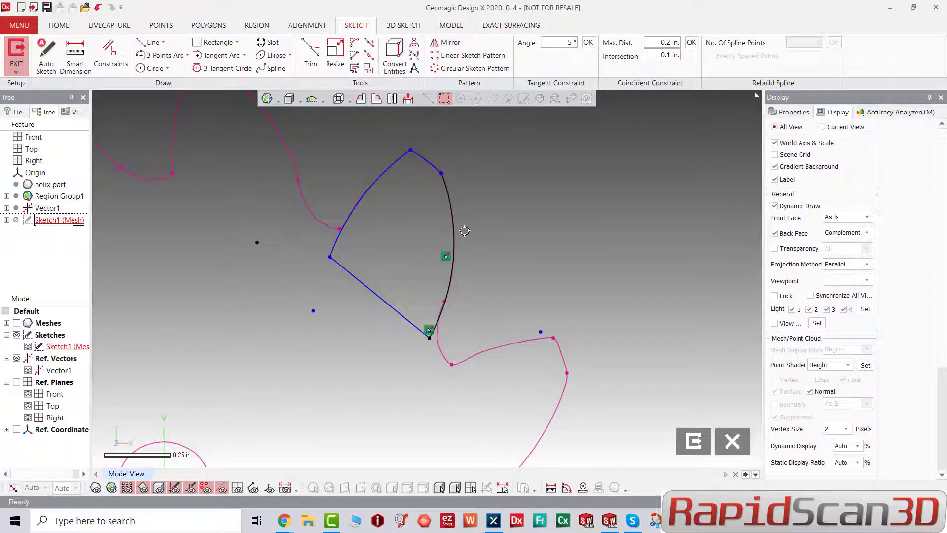
{"action": "left_click", "coordinate": [690, 442]}
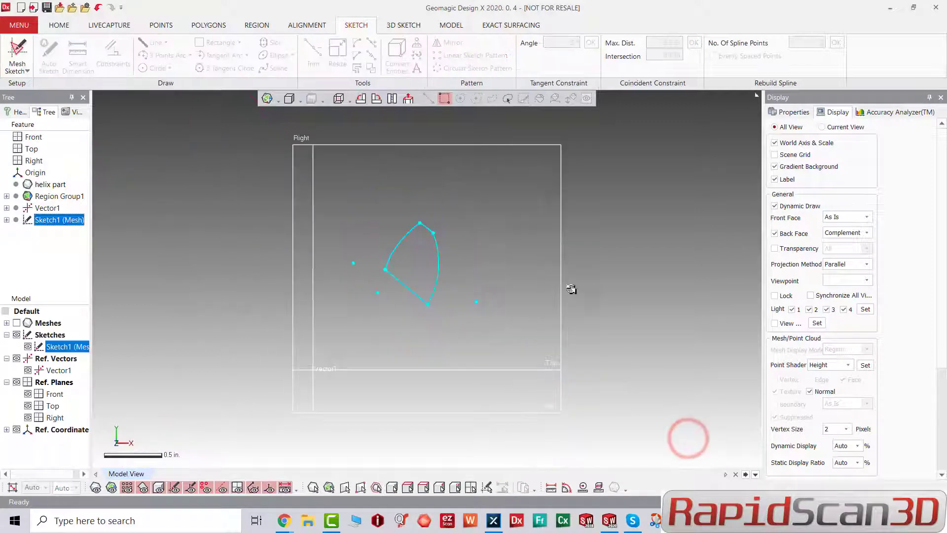
{"action": "mouse_move", "coordinate": [568, 287]}
{"action": "right_mouse_down"}
{"action": "mouse_move", "coordinate": [332, 271]}
{"action": "mouse_move", "coordinate": [581, 302]}
{"action": "mouse_move", "coordinate": [490, 294]}
{"action": "right_mouse_up"}
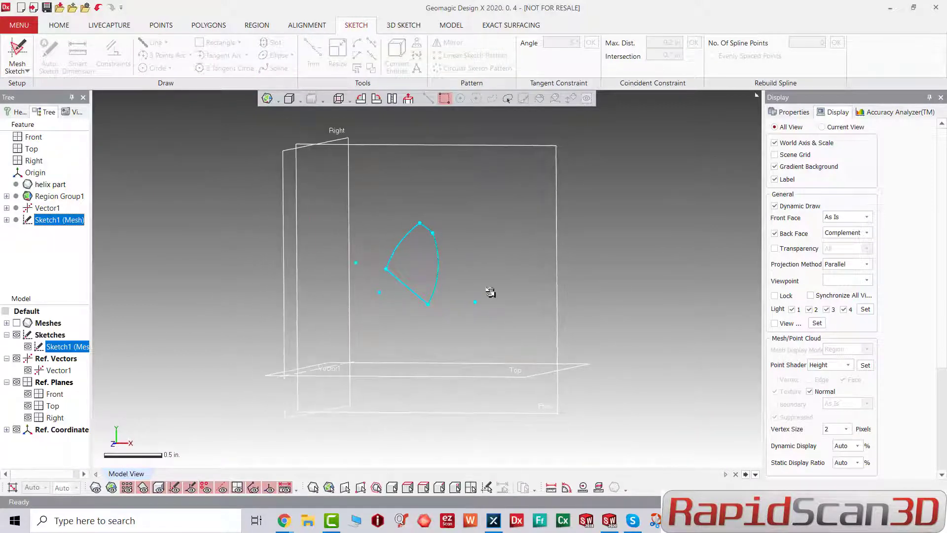
Step: Reopen the tooth profile sketch and add a line across the profile from the tip edge to the closing line at the root
{"action": "right_click", "coordinate": [56, 220]}
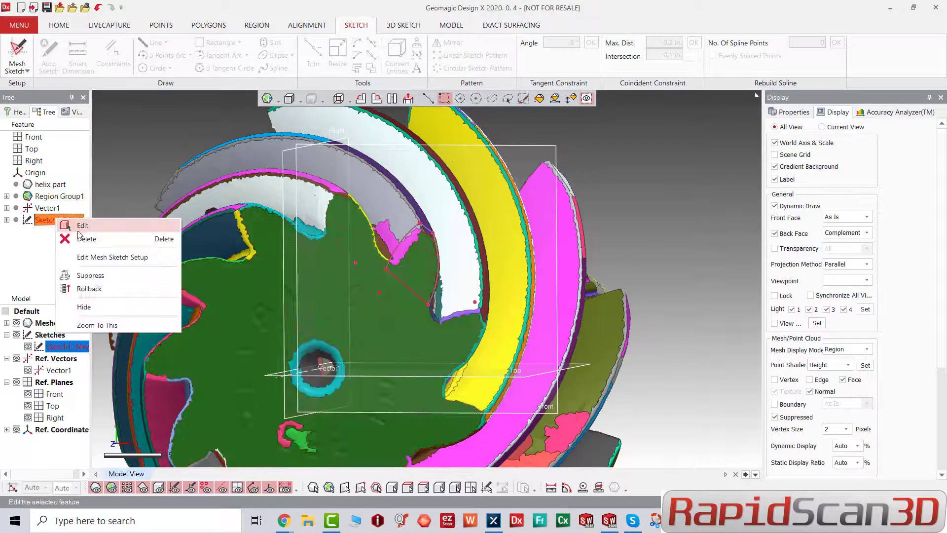
{"action": "left_click", "coordinate": [78, 228]}
{"action": "left_click", "coordinate": [408, 99]}
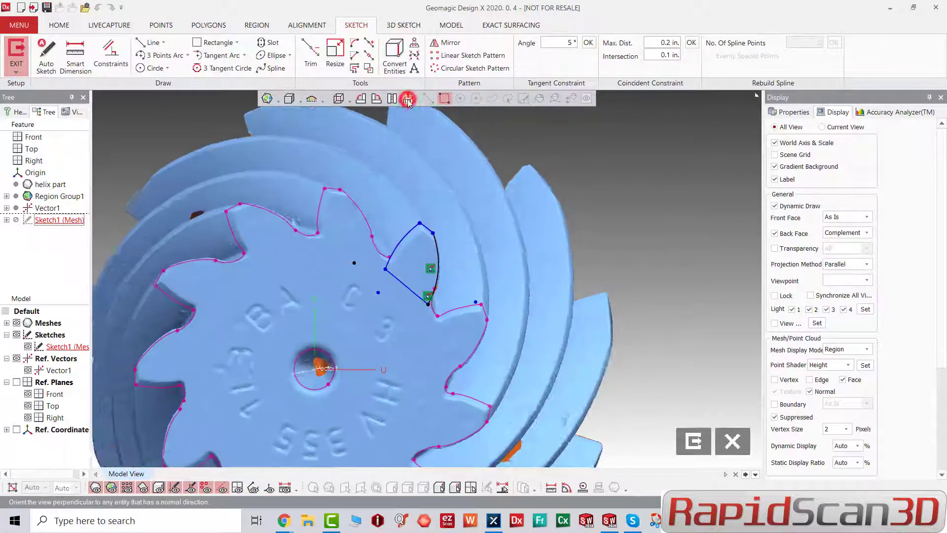
{"action": "left_click", "coordinate": [152, 43]}
{"action": "scroll", "coordinate": [432, 237], "scroll_direction": "up", "scroll_amount": 5}
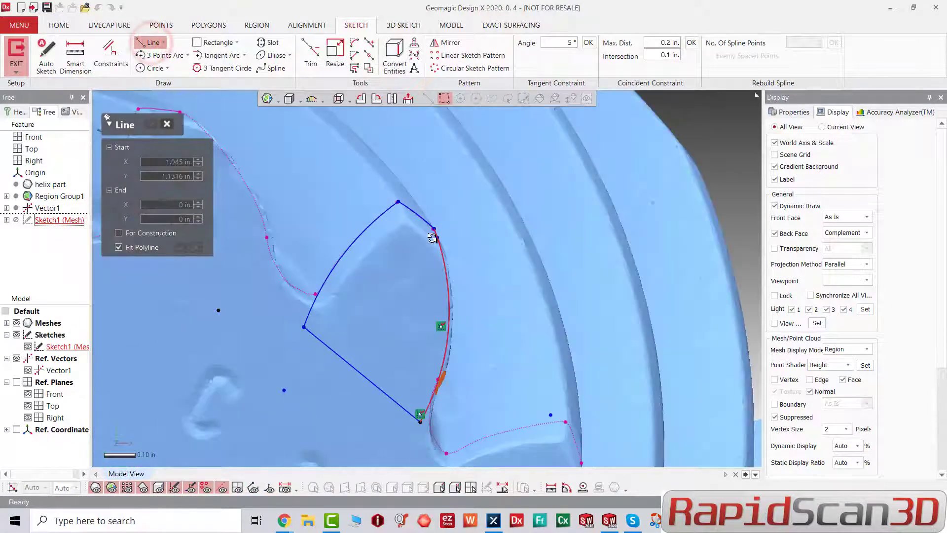
{"action": "left_click", "coordinate": [416, 207]}
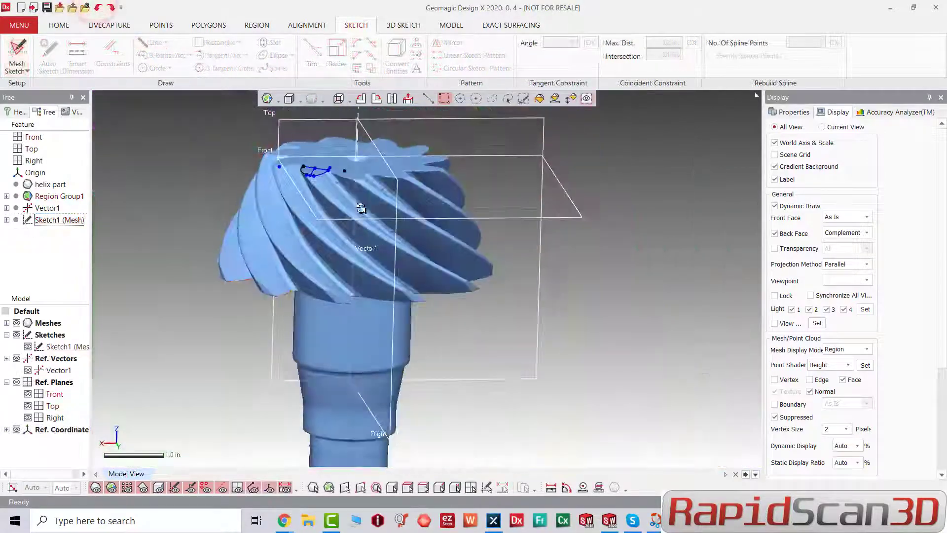
Step: Start a constant-pitch Helix Curve and assign the pinion's centre vector, Vector1, as its axis
{"action": "right_click_drag", "start_coordinate": [361, 208], "coordinate": [595, 212]}
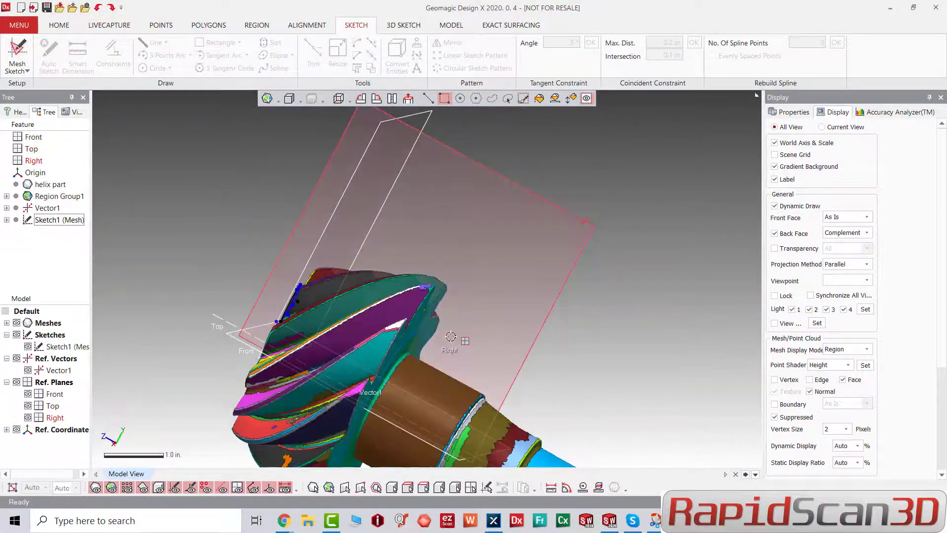
{"action": "scroll", "coordinate": [575, 334], "scroll_direction": "down", "scroll_amount": 3}
{"action": "right_click_drag", "start_coordinate": [435, 352], "coordinate": [409, 320]}
{"action": "left_click", "coordinate": [17, 27]}
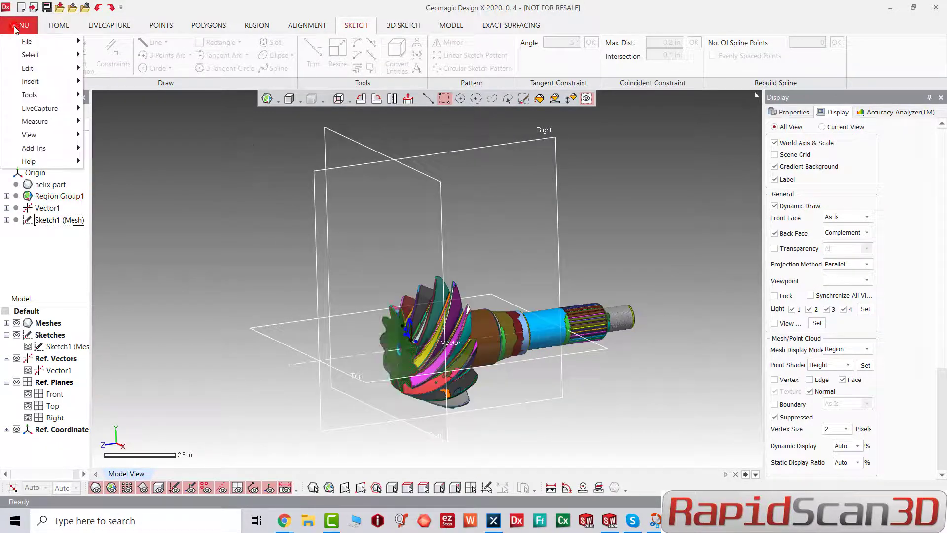
{"action": "left_click", "coordinate": [45, 82]}
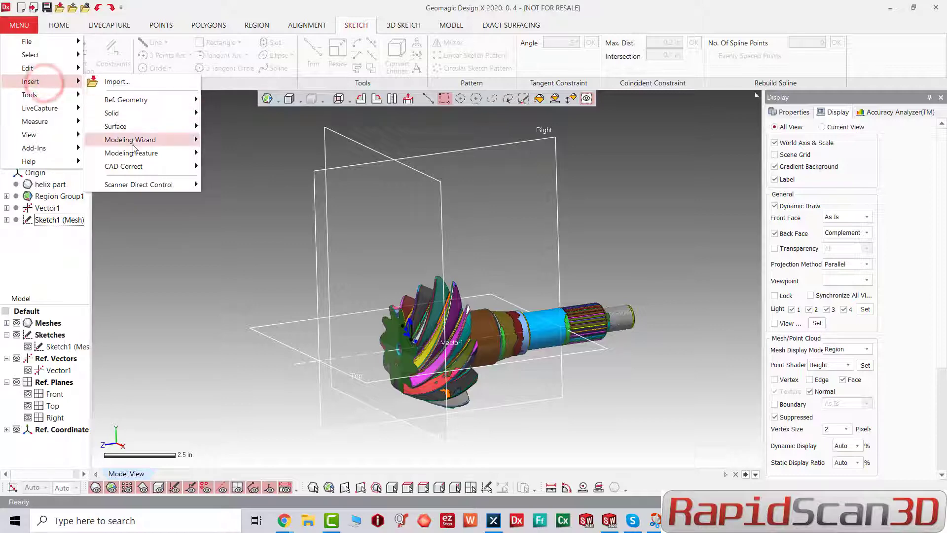
{"action": "mouse_move", "coordinate": [135, 154]}
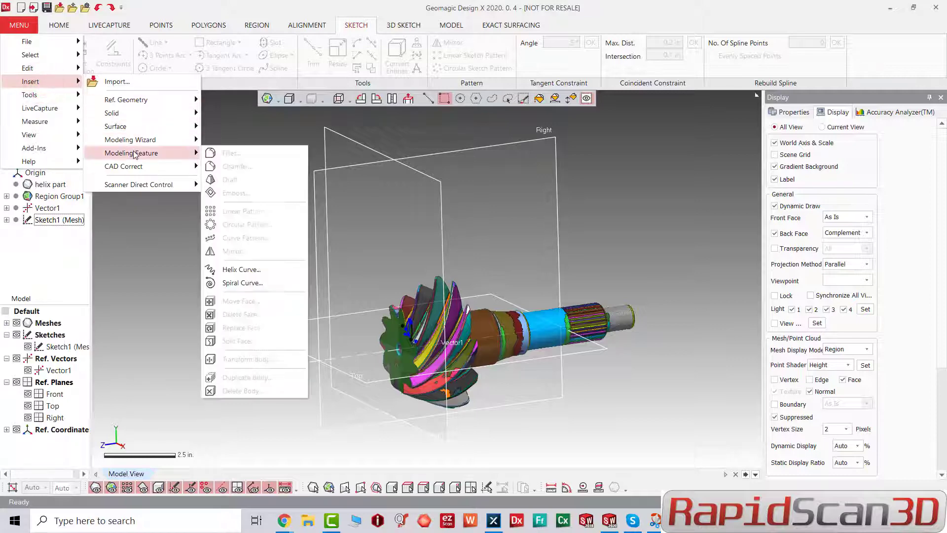
{"action": "left_click", "coordinate": [261, 270]}
{"action": "scroll", "coordinate": [411, 185], "scroll_direction": "up", "scroll_amount": 10}
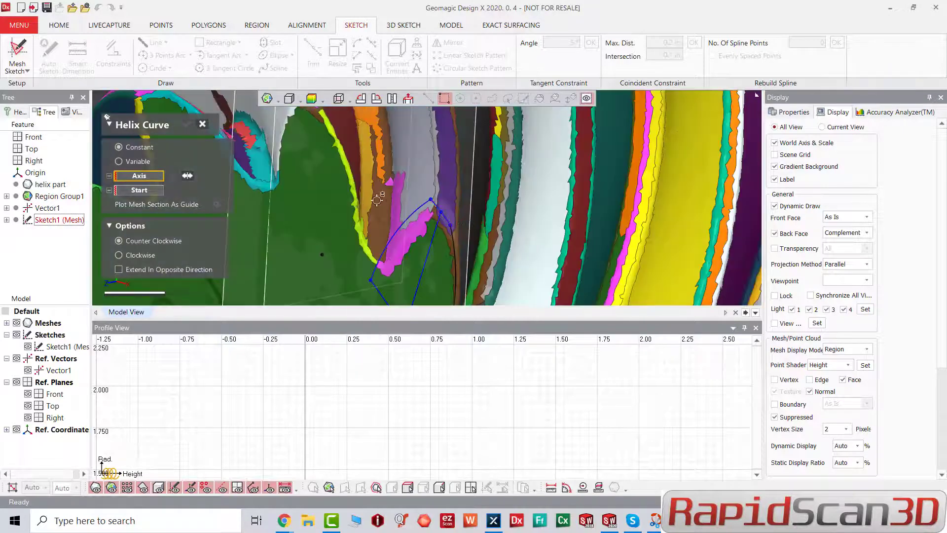
{"action": "left_click", "coordinate": [146, 176]}
{"action": "scroll", "coordinate": [416, 242], "scroll_direction": "down", "scroll_amount": 2}
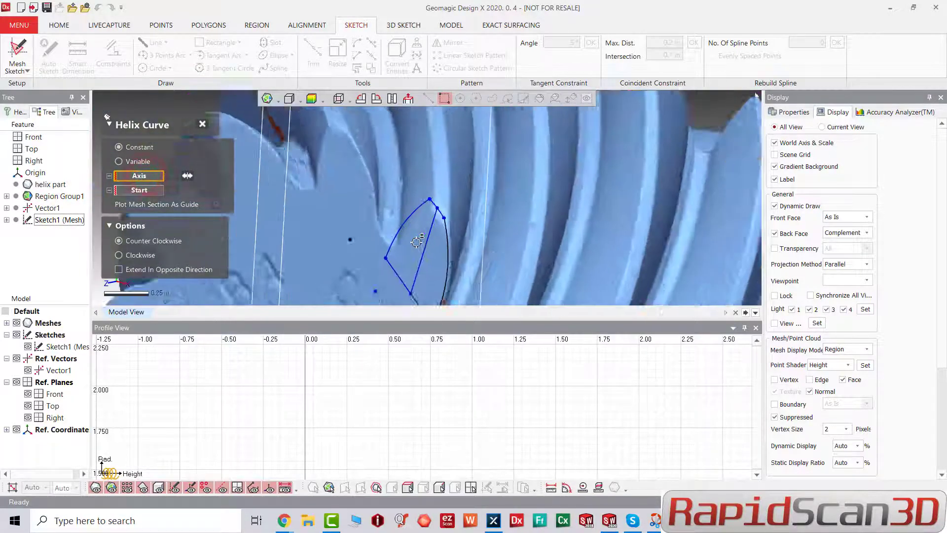
{"action": "scroll", "coordinate": [416, 242], "scroll_direction": "down", "scroll_amount": 6}
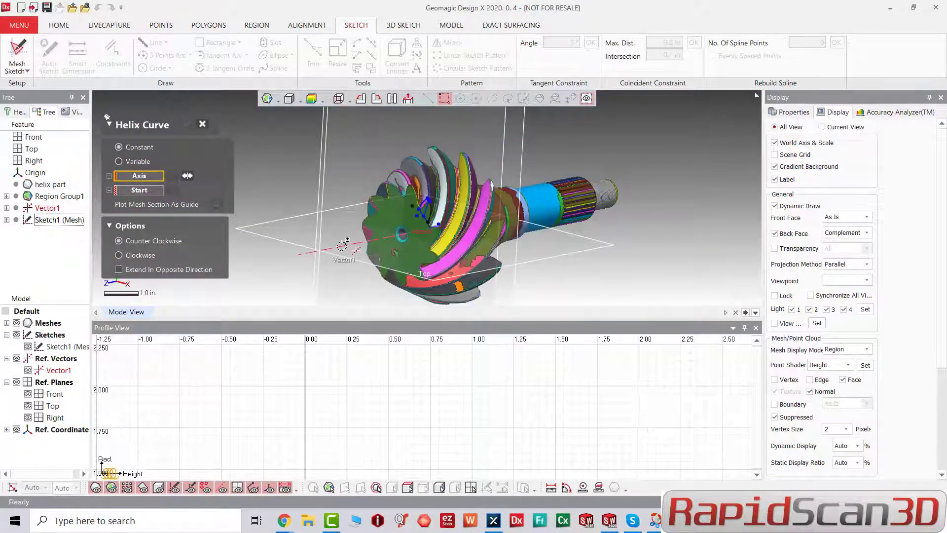
{"action": "left_click", "coordinate": [341, 245]}
Step: Set the helix start at the tip end of the tooth profile's inner line and plot the mesh section as a guide
{"action": "left_click", "coordinate": [139, 203]}
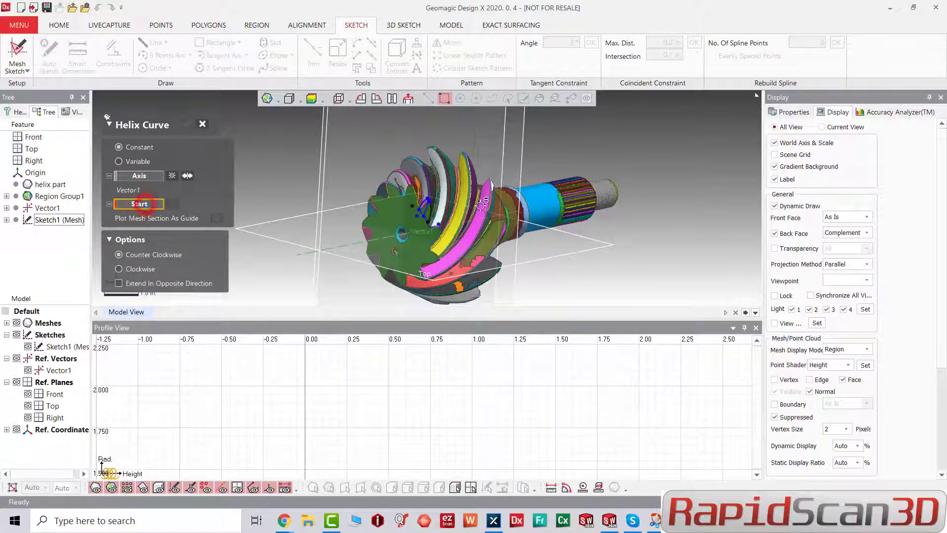
{"action": "scroll", "coordinate": [443, 210], "scroll_direction": "up", "scroll_amount": 8}
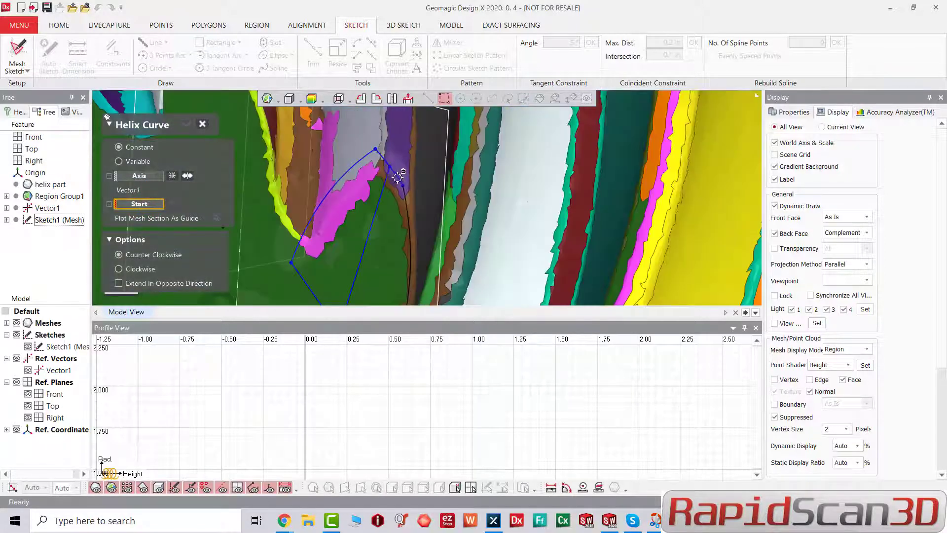
{"action": "left_click", "coordinate": [391, 167]}
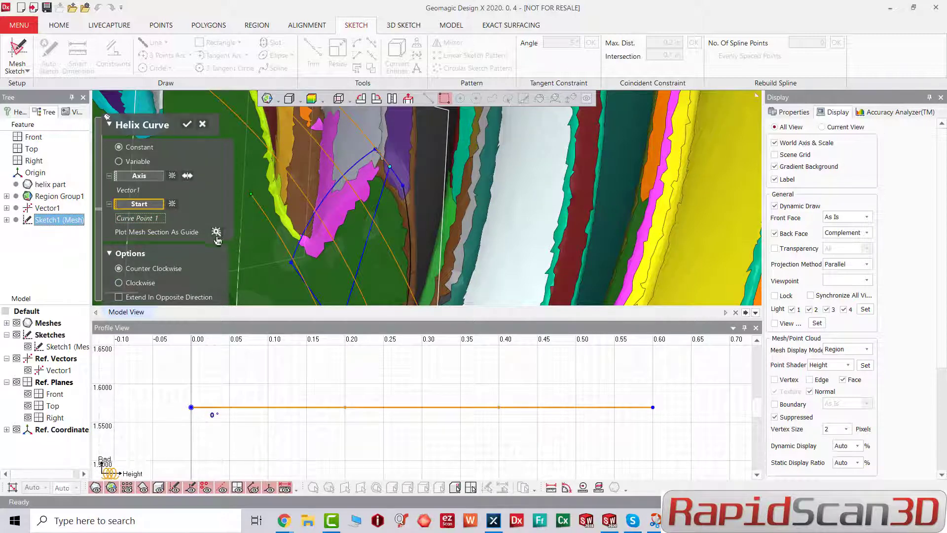
{"action": "left_click", "coordinate": [216, 232]}
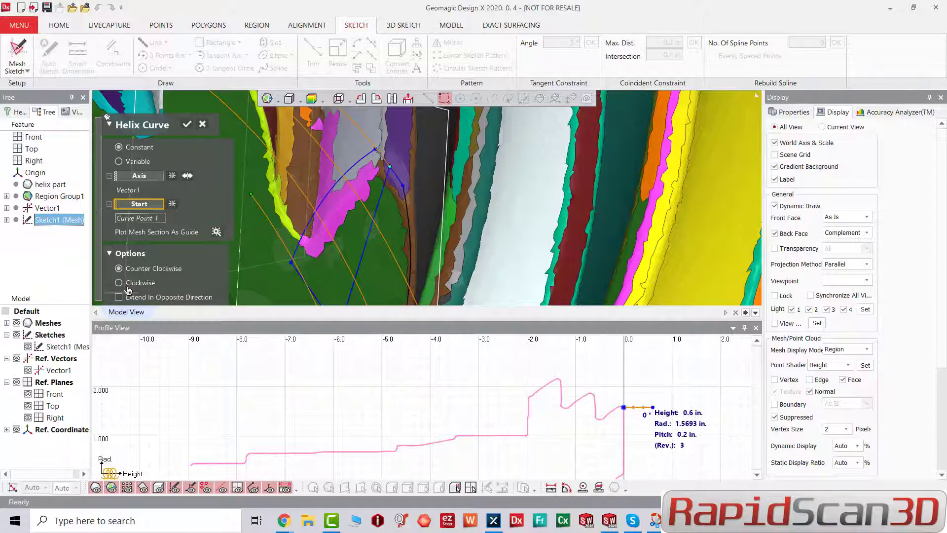
Step: Flip the helix axis direction so that it points into the gear along the teeth
{"action": "scroll", "coordinate": [542, 426], "scroll_direction": "up", "scroll_amount": 2}
{"action": "scroll", "coordinate": [468, 217], "scroll_direction": "down", "scroll_amount": 8}
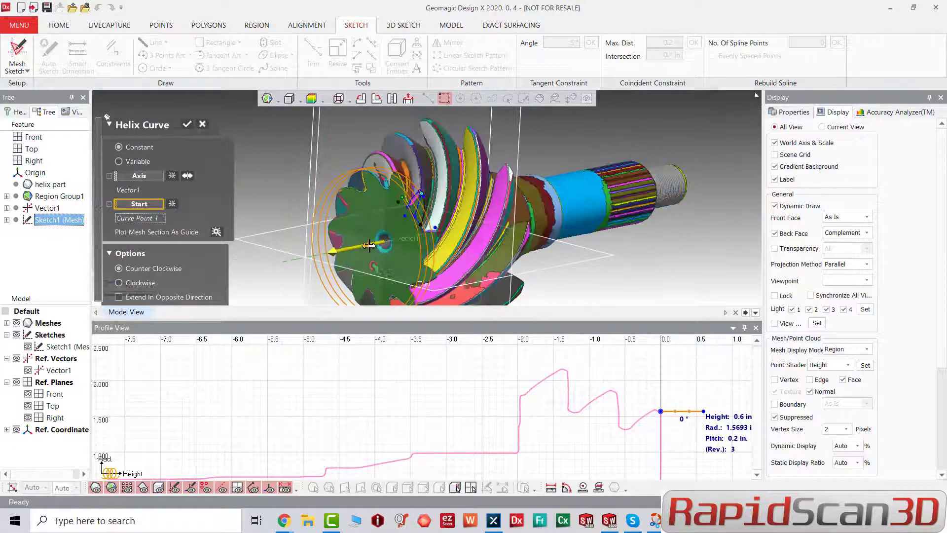
{"action": "left_click", "coordinate": [369, 245]}
Step: Stretch the helix profile's end to a radius of about 2.25 in. over the mesh section peaks and set its height to 1.4 in
{"action": "scroll", "coordinate": [714, 401], "scroll_direction": "up", "scroll_amount": 1}
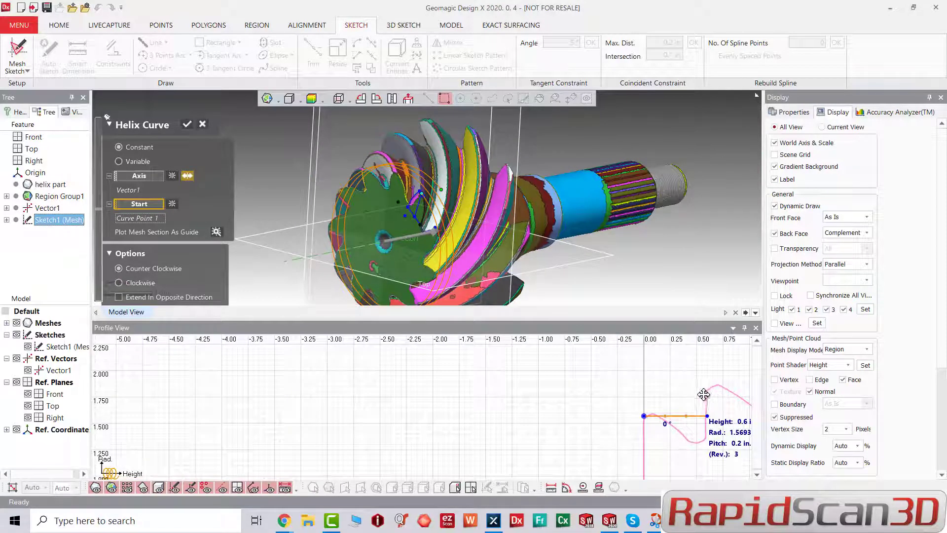
{"action": "middle_click_drag", "start_coordinate": [703, 394], "coordinate": [396, 393]}
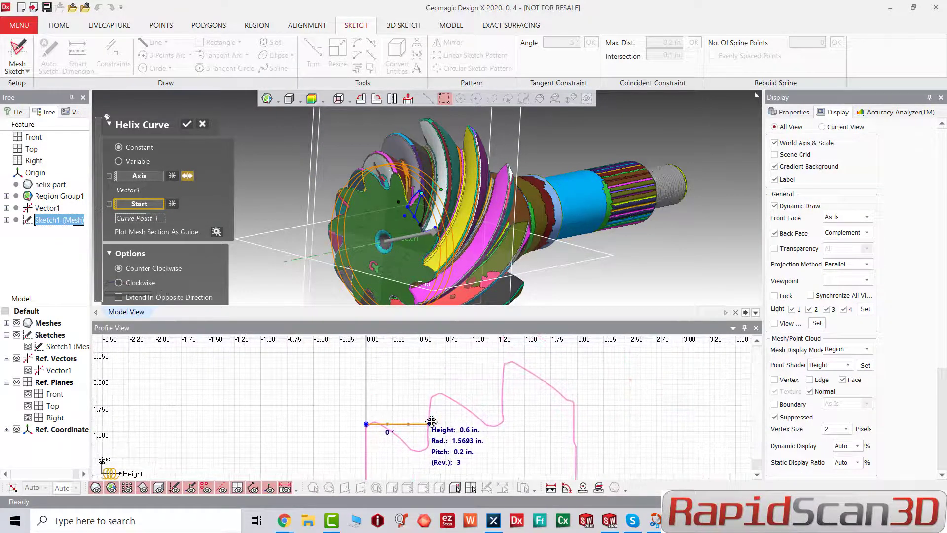
{"action": "left_click_drag", "start_coordinate": [431, 422], "coordinate": [530, 353]}
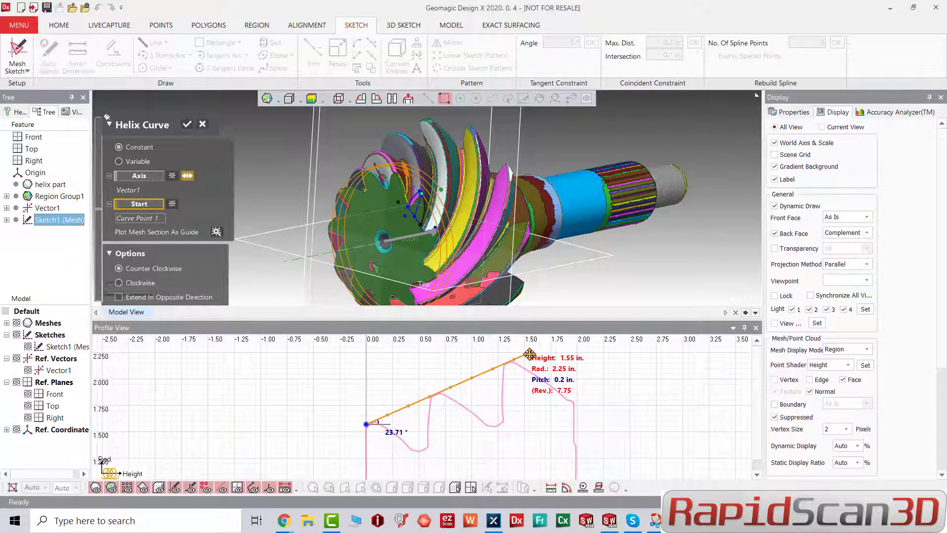
{"action": "double_click", "coordinate": [567, 357]}
{"action": "left_click", "coordinate": [592, 361]}
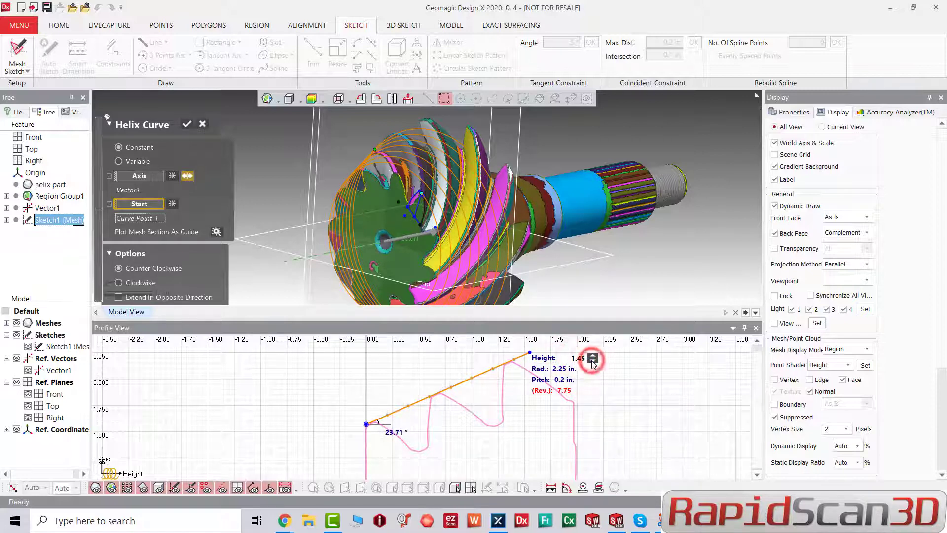
{"action": "left_click", "coordinate": [593, 361]}
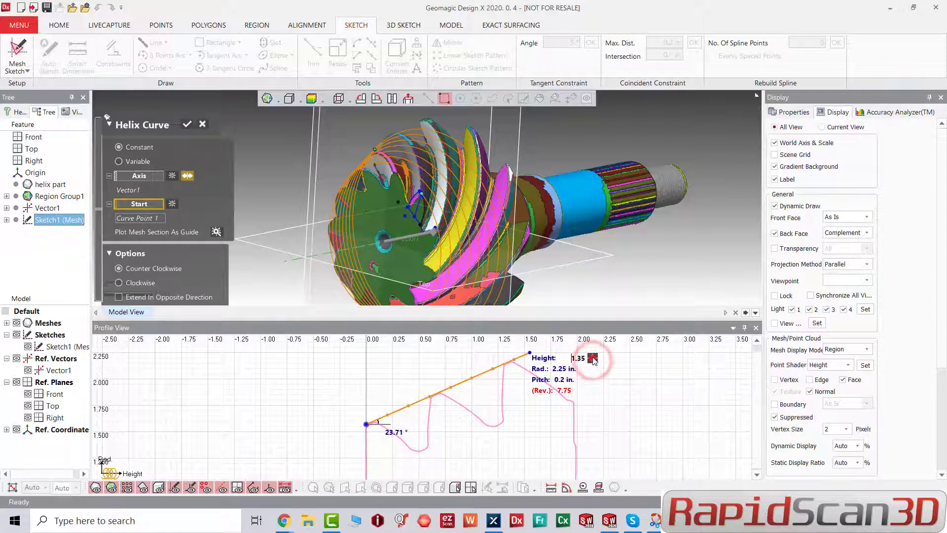
{"action": "left_click", "coordinate": [592, 357]}
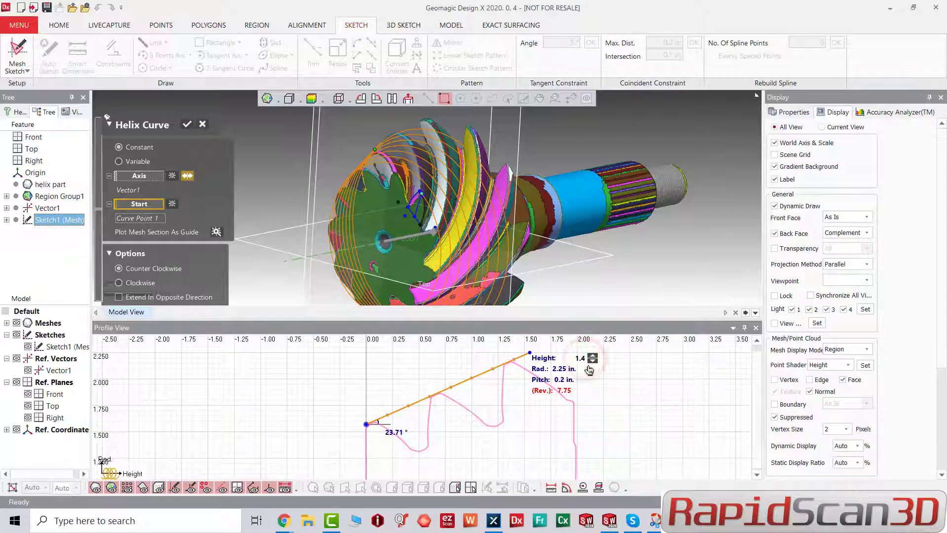
{"action": "key", "text": "Return"}
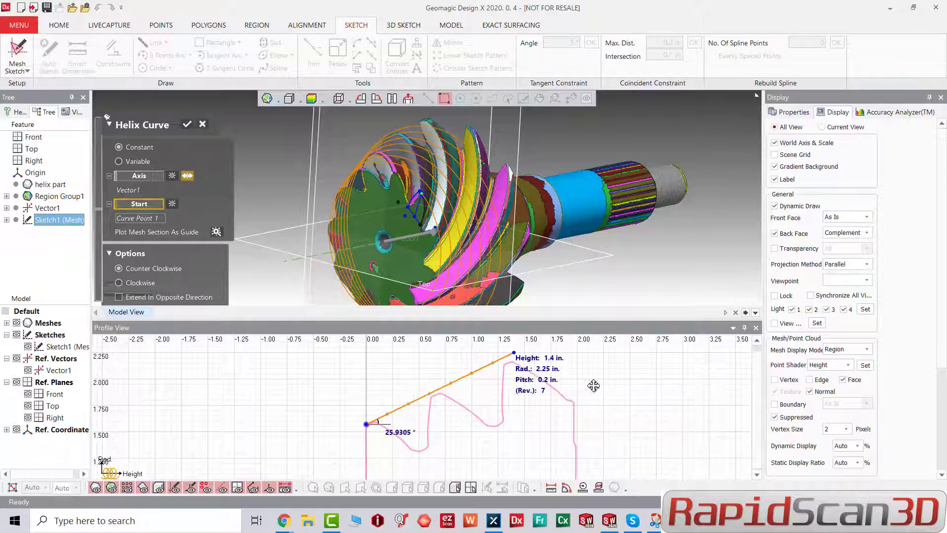
Step: Move the helix profile's end to a height of 1.475 in. and set its radius to 2.175 in
{"action": "left_click_drag", "start_coordinate": [515, 351], "coordinate": [521, 355]}
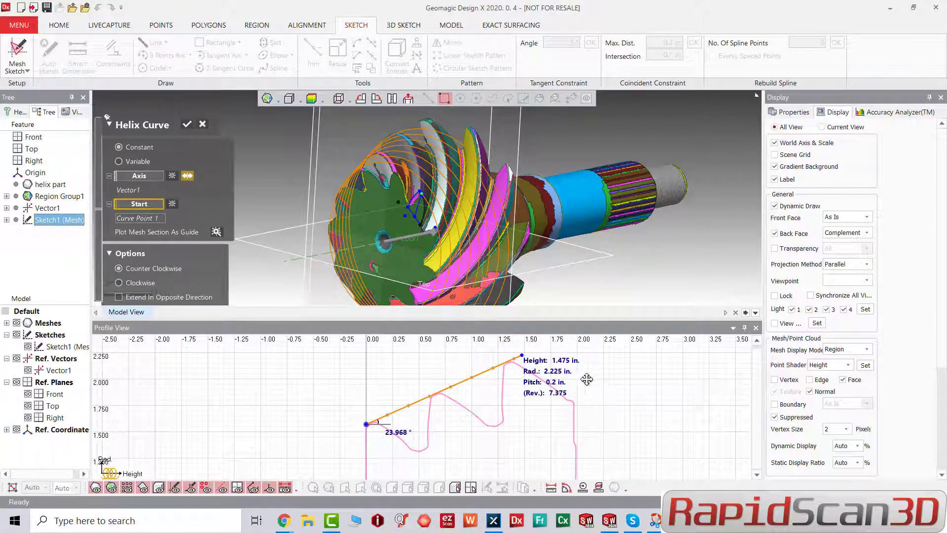
{"action": "left_click", "coordinate": [561, 372]}
{"action": "left_click", "coordinate": [581, 372]}
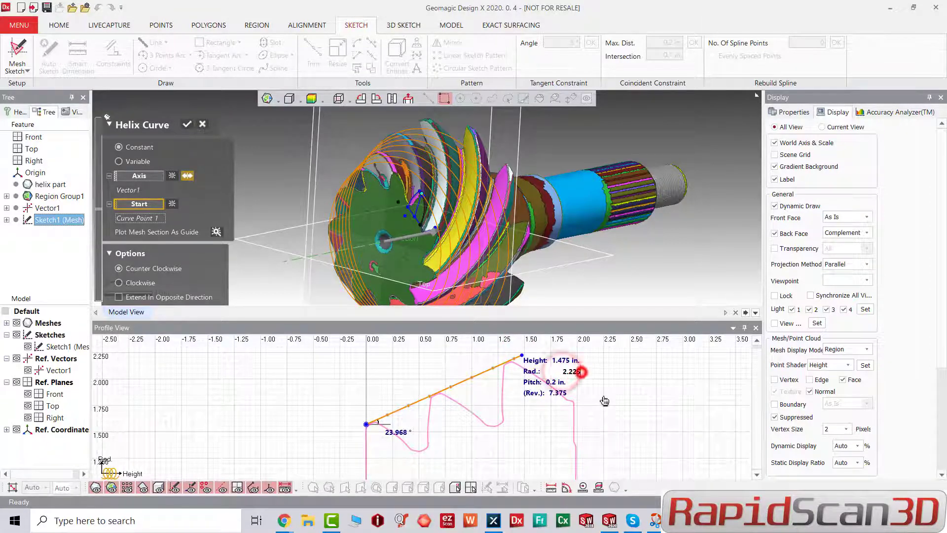
{"action": "type", "text": "2."}
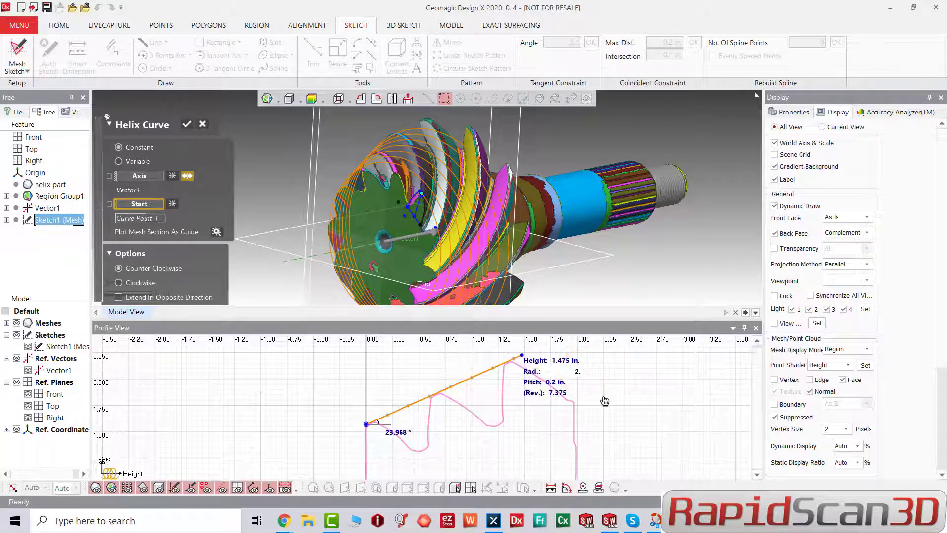
{"action": "type", "text": "175"}
{"action": "key", "text": "Return"}
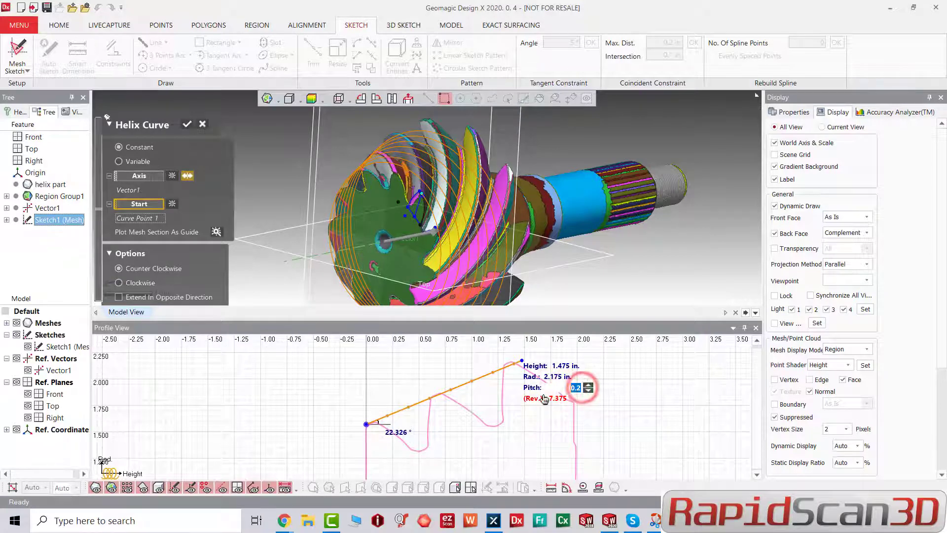
Step: Set the helix pitch to 7.18 in., refine it to 7.5641 in., and place the profile end at 1.5 in. height and 2.225 in. radius
{"action": "type", "text": "7.18"}
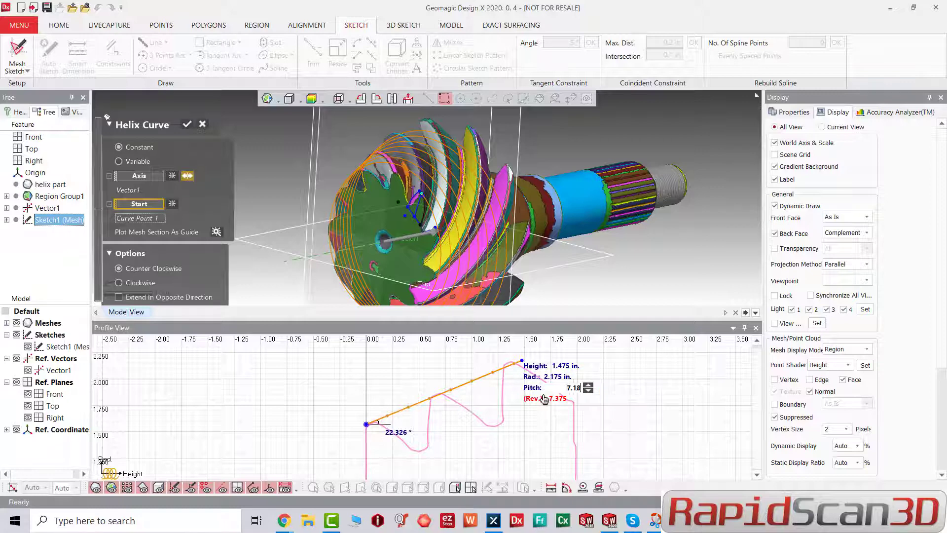
{"action": "key", "text": "Return"}
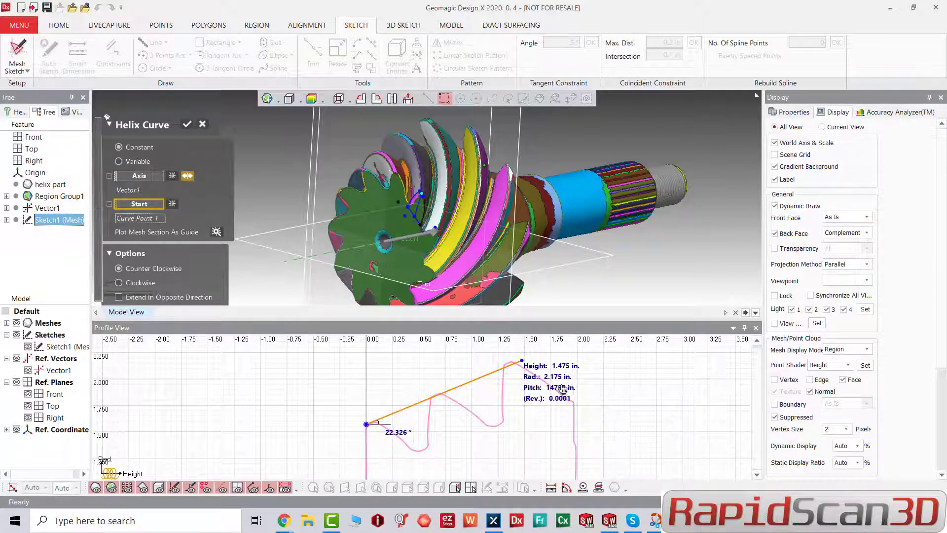
{"action": "left_click", "coordinate": [568, 398]}
{"action": "left_click_drag", "start_coordinate": [521, 361], "coordinate": [525, 355]}
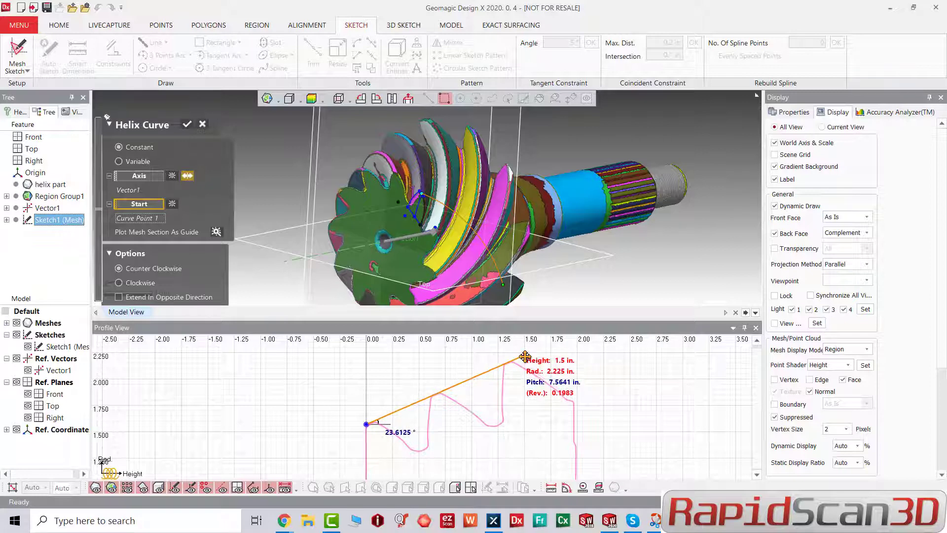
Step: Switch the helix direction to clockwise and compare the curve with the scanned tooth's tip edge along its length
{"action": "scroll", "coordinate": [436, 188], "scroll_direction": "up", "scroll_amount": 2}
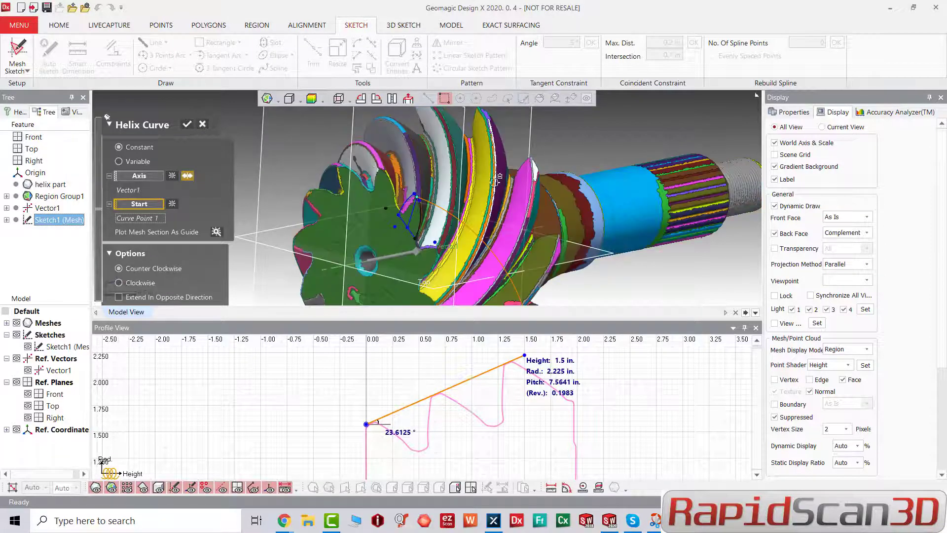
{"action": "mouse_move", "coordinate": [620, 189]}
{"action": "right_mouse_down"}
{"action": "mouse_move", "coordinate": [547, 184]}
{"action": "mouse_move", "coordinate": [429, 112]}
{"action": "mouse_move", "coordinate": [309, 225]}
{"action": "right_mouse_up"}
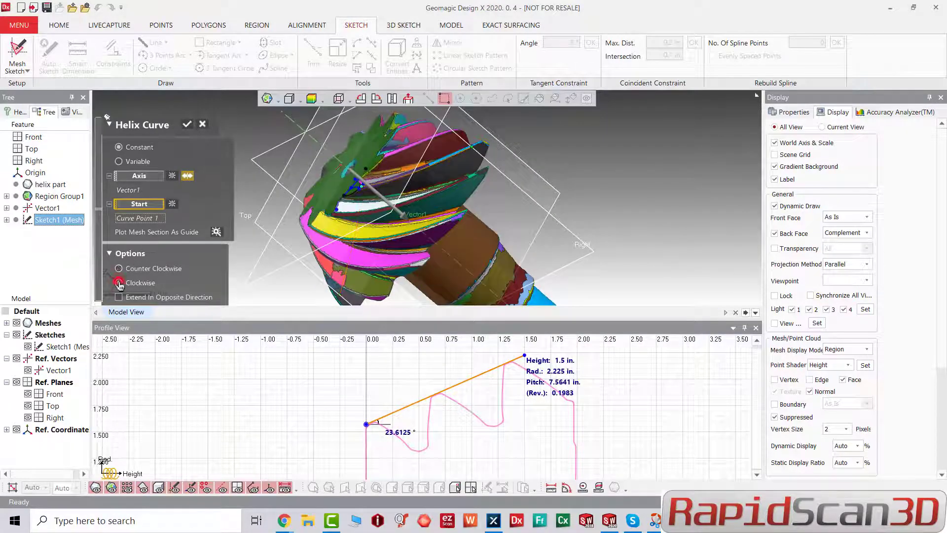
{"action": "mouse_move", "coordinate": [461, 130]}
{"action": "right_mouse_down"}
{"action": "mouse_move", "coordinate": [493, 119]}
{"action": "mouse_move", "coordinate": [520, 128]}
{"action": "mouse_move", "coordinate": [559, 223]}
{"action": "mouse_move", "coordinate": [594, 220]}
{"action": "right_mouse_up"}
{"action": "scroll", "coordinate": [469, 190], "scroll_direction": "up", "scroll_amount": 5}
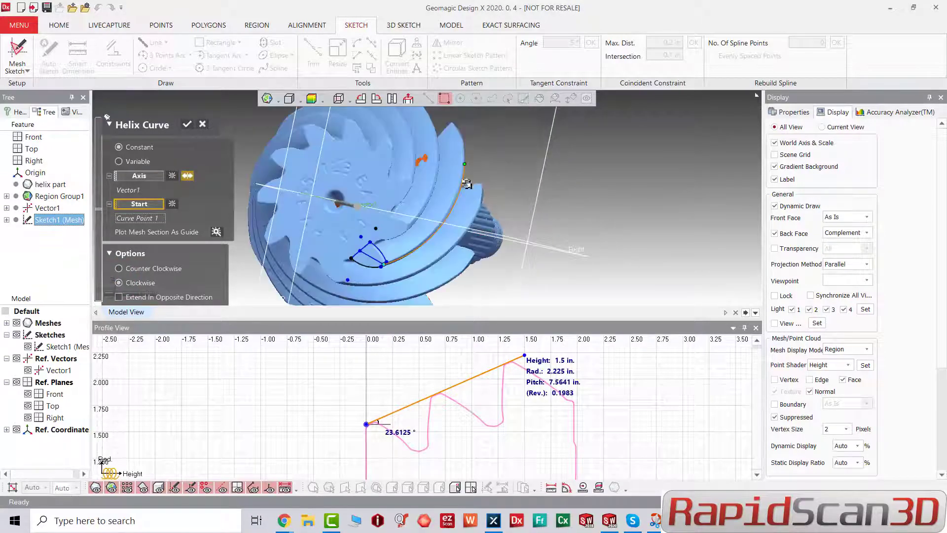
{"action": "mouse_move", "coordinate": [460, 190]}
{"action": "right_mouse_down"}
{"action": "mouse_move", "coordinate": [510, 211]}
{"action": "mouse_move", "coordinate": [256, 187]}
{"action": "mouse_move", "coordinate": [218, 161]}
{"action": "mouse_move", "coordinate": [232, 166]}
{"action": "right_mouse_up"}
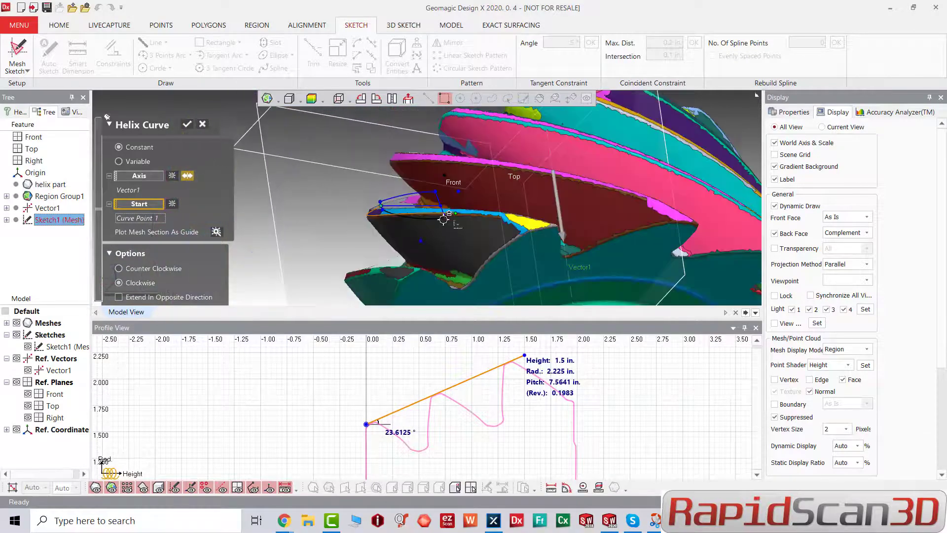
{"action": "right_click_drag", "start_coordinate": [444, 218], "coordinate": [417, 269]}
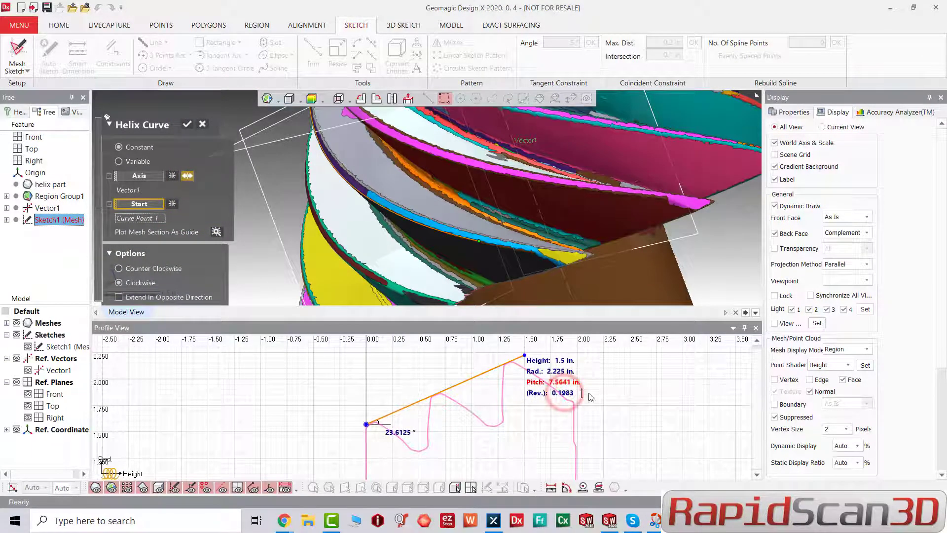
Step: Try 0.3983 revolutions for the helix and restore the value to 0.1983
{"action": "left_click", "coordinate": [637, 393]}
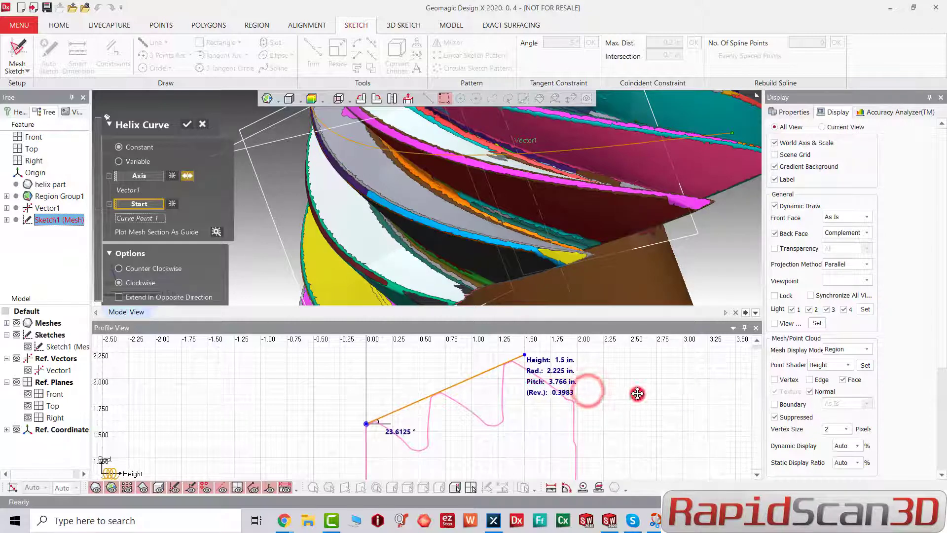
{"action": "left_click", "coordinate": [568, 392]}
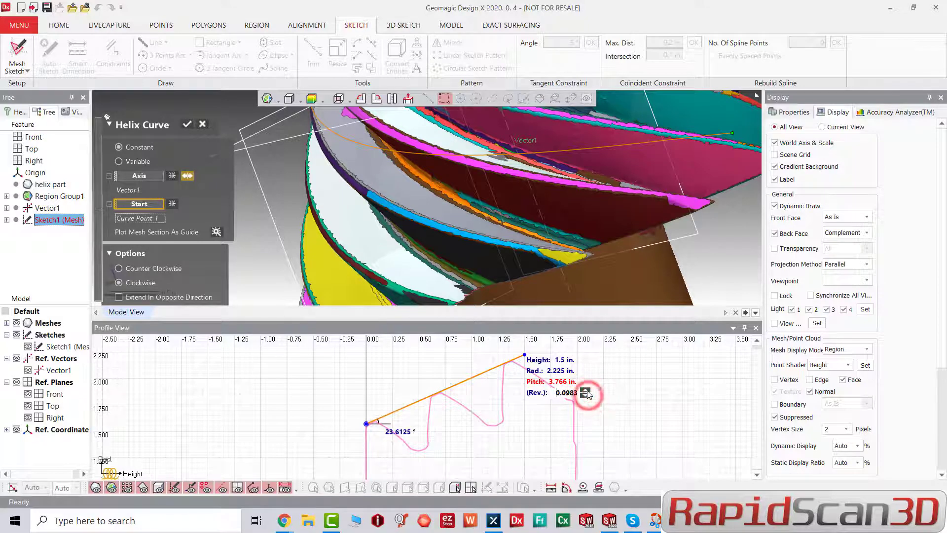
{"action": "left_click", "coordinate": [617, 405]}
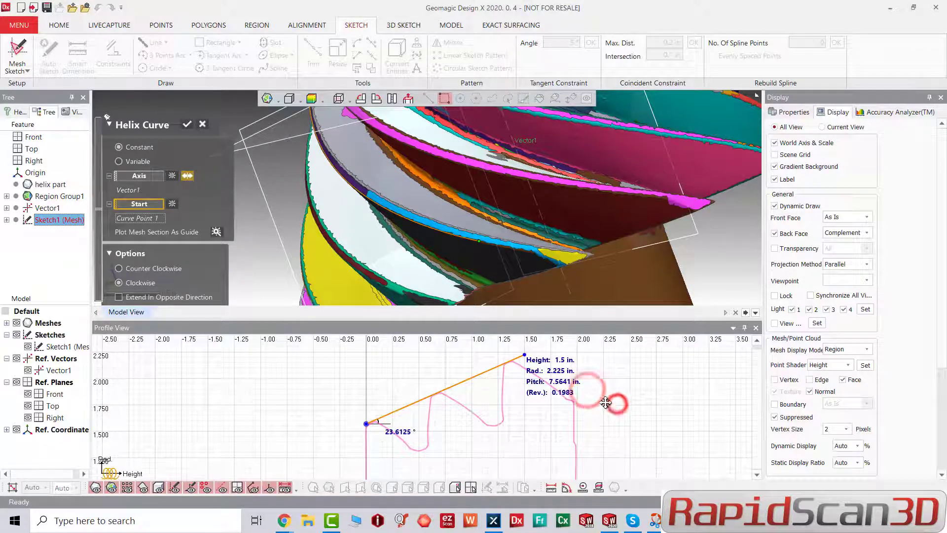
Step: Try a helix profile radius of 2.425 in. and move the profile's end to 1.55 in. height and 2.25 in. radius
{"action": "left_click", "coordinate": [560, 378]}
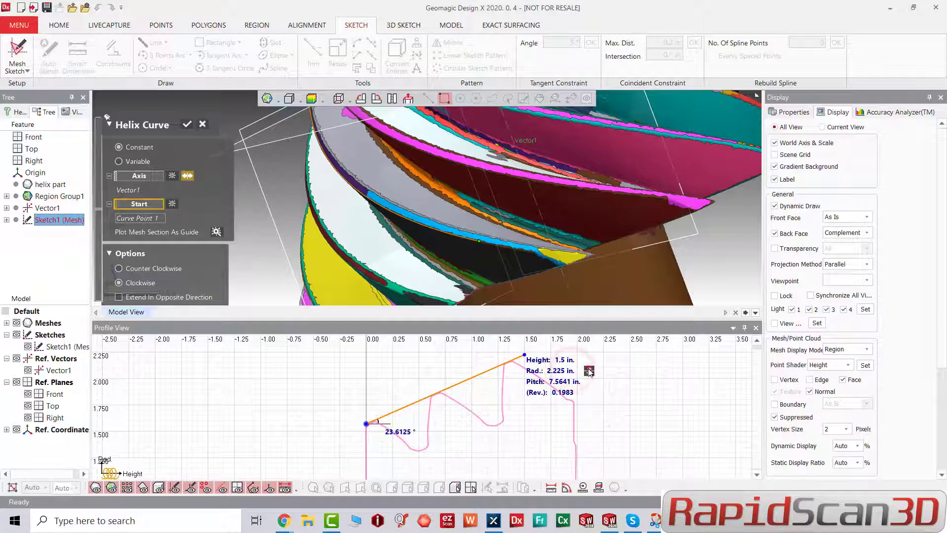
{"action": "left_click", "coordinate": [649, 378]}
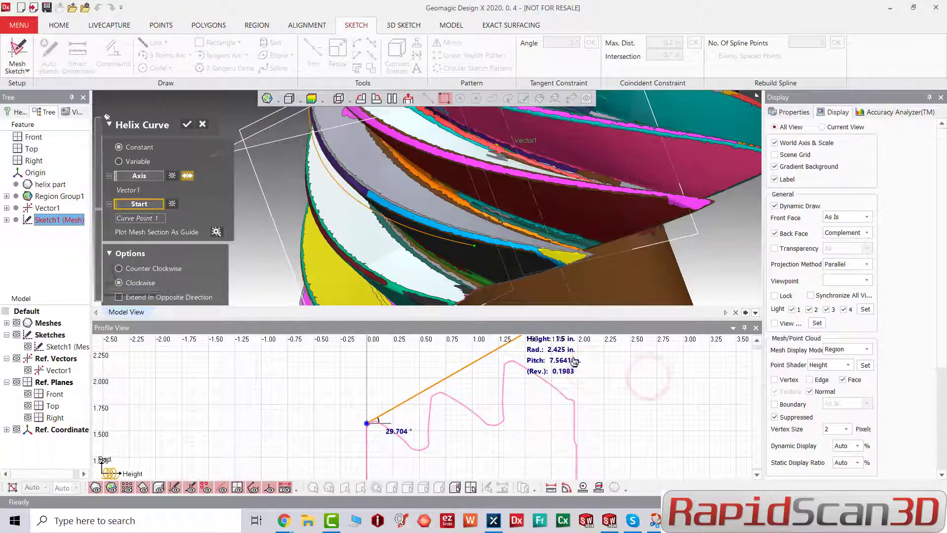
{"action": "scroll", "coordinate": [499, 353], "scroll_direction": "down", "scroll_amount": 3}
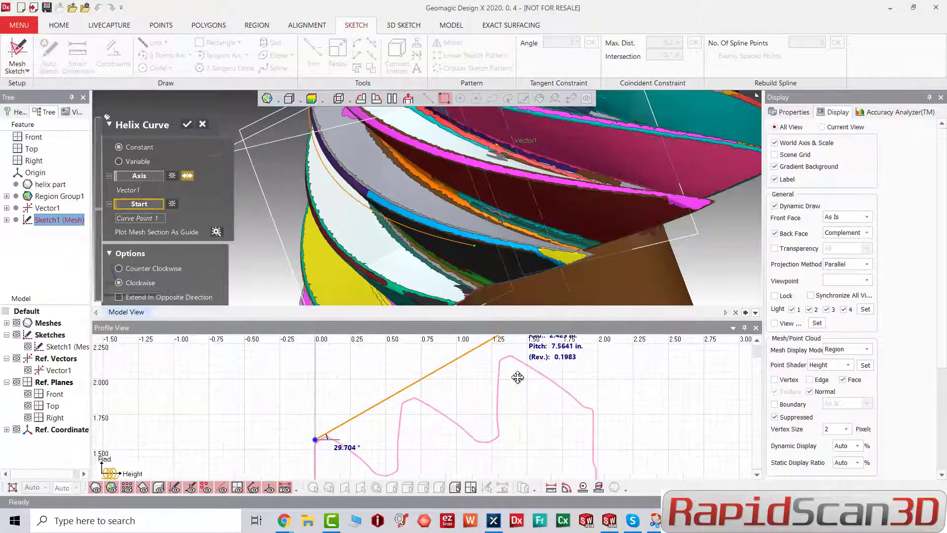
{"action": "mouse_move", "coordinate": [524, 354]}
{"action": "left_mouse_down"}
{"action": "mouse_move", "coordinate": [521, 346]}
{"action": "mouse_move", "coordinate": [524, 360]}
{"action": "left_mouse_up"}
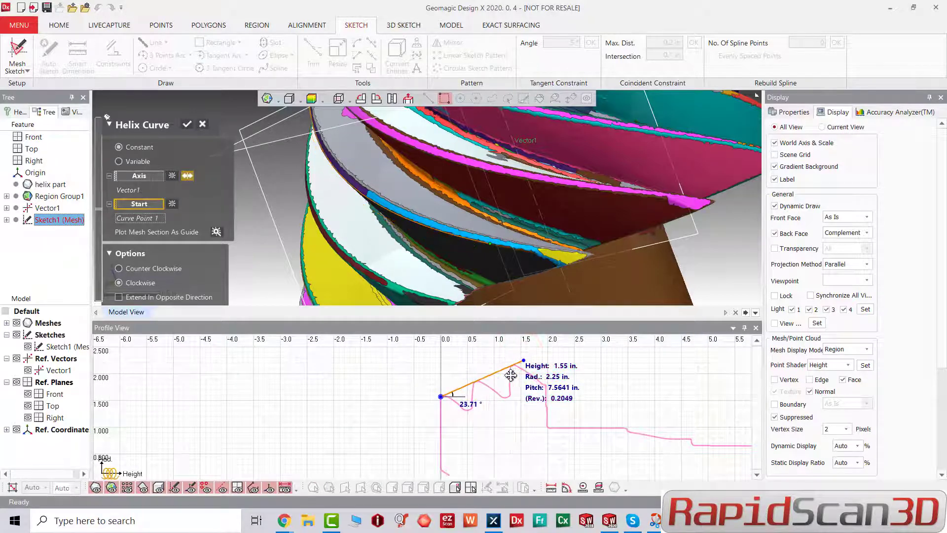
{"action": "scroll", "coordinate": [515, 368], "scroll_direction": "up", "scroll_amount": 3}
{"action": "scroll", "coordinate": [516, 369], "scroll_direction": "up", "scroll_amount": 1}
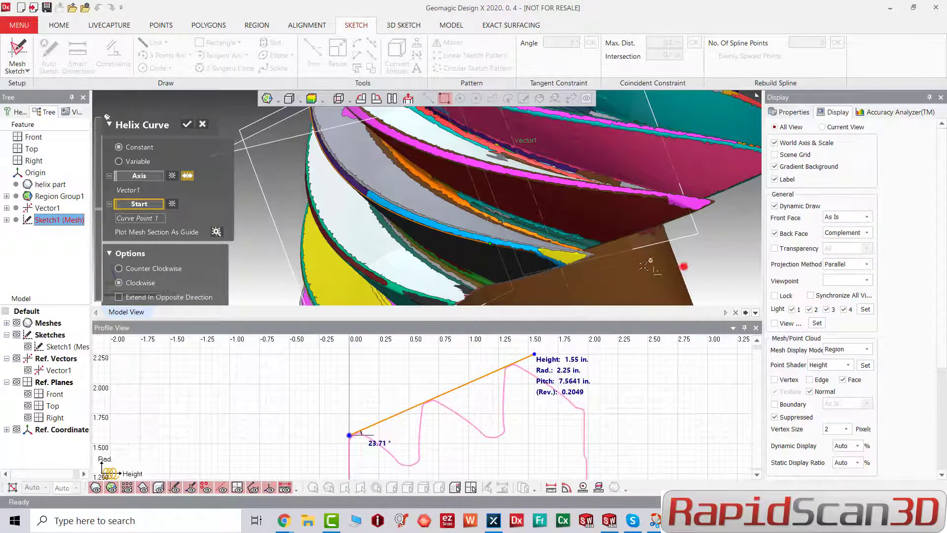
Step: Extend the helix past the tooth's far end by moving the profile's end to about 2.15 in. height and 2.5 in. radius
{"action": "mouse_move", "coordinate": [710, 271]}
{"action": "right_mouse_down"}
{"action": "mouse_move", "coordinate": [513, 245]}
{"action": "mouse_move", "coordinate": [454, 251]}
{"action": "mouse_move", "coordinate": [456, 237]}
{"action": "mouse_move", "coordinate": [463, 247]}
{"action": "mouse_move", "coordinate": [386, 258]}
{"action": "mouse_move", "coordinate": [378, 212]}
{"action": "mouse_move", "coordinate": [526, 211]}
{"action": "mouse_move", "coordinate": [396, 259]}
{"action": "mouse_move", "coordinate": [296, 260]}
{"action": "mouse_move", "coordinate": [608, 198]}
{"action": "mouse_move", "coordinate": [507, 227]}
{"action": "mouse_move", "coordinate": [477, 211]}
{"action": "mouse_move", "coordinate": [248, 232]}
{"action": "mouse_move", "coordinate": [598, 182]}
{"action": "mouse_move", "coordinate": [433, 197]}
{"action": "mouse_move", "coordinate": [520, 146]}
{"action": "mouse_move", "coordinate": [571, 218]}
{"action": "right_mouse_up"}
{"action": "scroll", "coordinate": [299, 257], "scroll_direction": "up", "scroll_amount": 4}
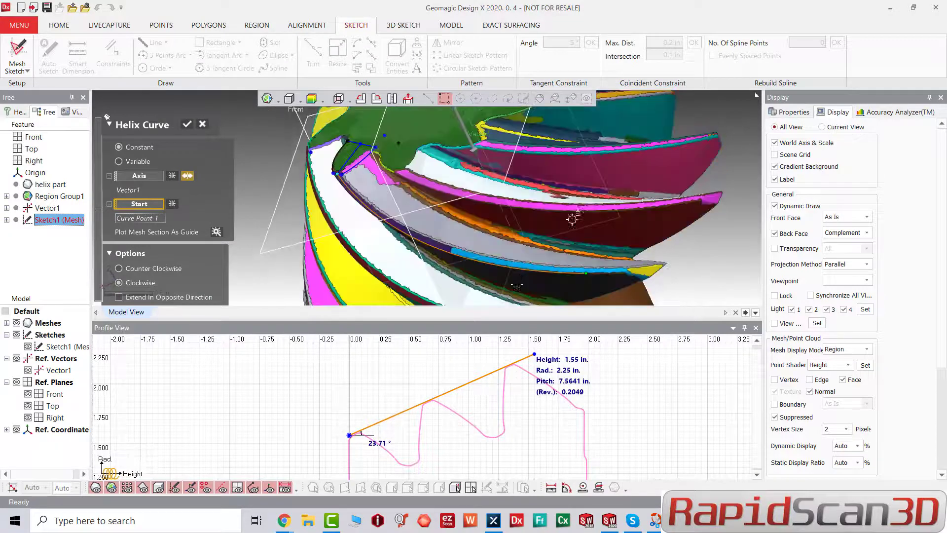
{"action": "left_click_drag", "start_coordinate": [536, 354], "coordinate": [565, 340]}
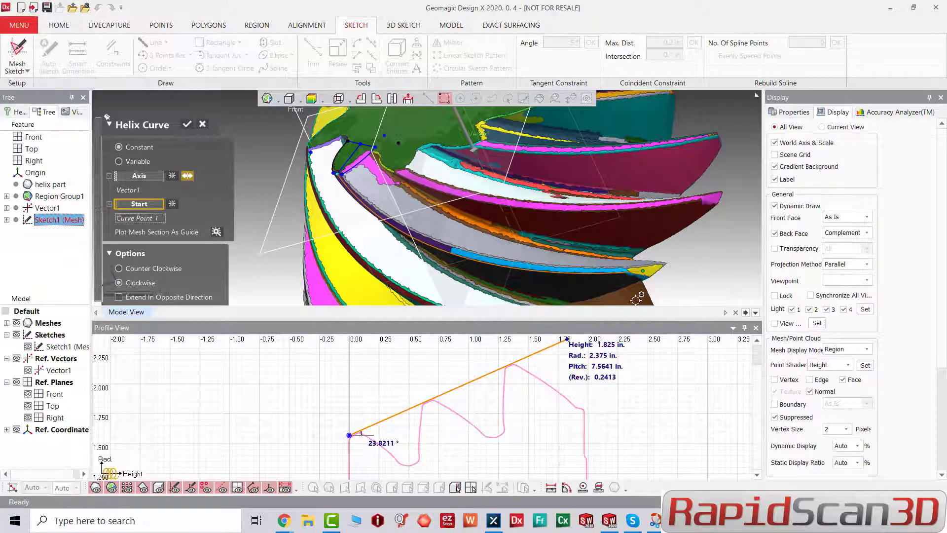
{"action": "scroll", "coordinate": [557, 363], "scroll_direction": "up", "scroll_amount": 2}
{"action": "scroll", "coordinate": [570, 372], "scroll_direction": "down", "scroll_amount": 4}
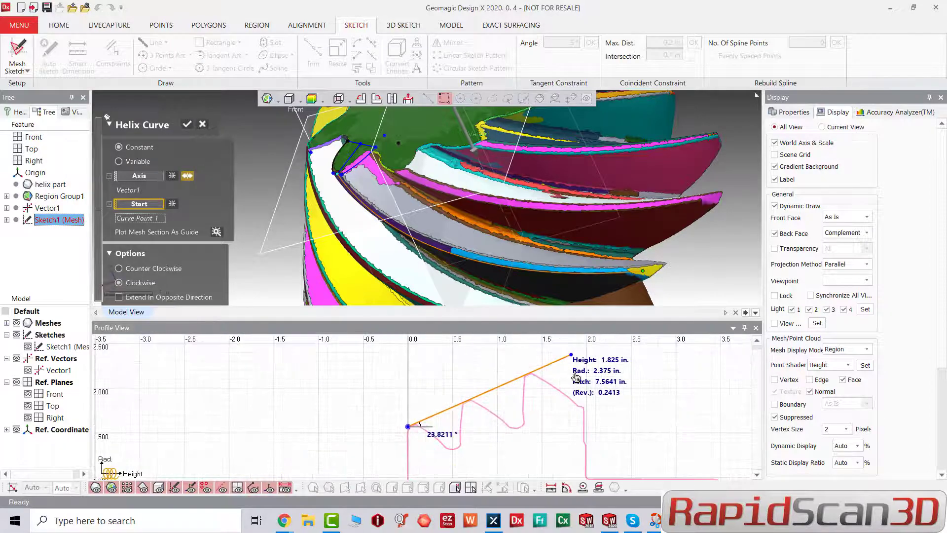
{"action": "mouse_move", "coordinate": [658, 253]}
{"action": "right_mouse_down"}
{"action": "mouse_move", "coordinate": [504, 144]}
{"action": "mouse_move", "coordinate": [467, 158]}
{"action": "right_mouse_up"}
{"action": "scroll", "coordinate": [478, 163], "scroll_direction": "up", "scroll_amount": 4}
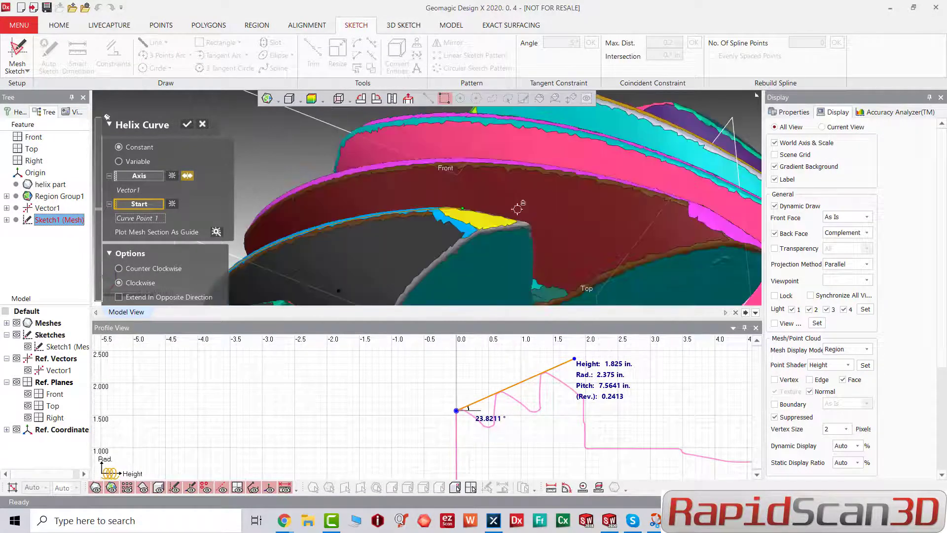
{"action": "mouse_move", "coordinate": [507, 213]}
{"action": "right_mouse_down"}
{"action": "mouse_move", "coordinate": [409, 160]}
{"action": "mouse_move", "coordinate": [562, 146]}
{"action": "mouse_move", "coordinate": [575, 157]}
{"action": "right_mouse_up"}
{"action": "left_click_drag", "start_coordinate": [576, 355], "coordinate": [595, 351]}
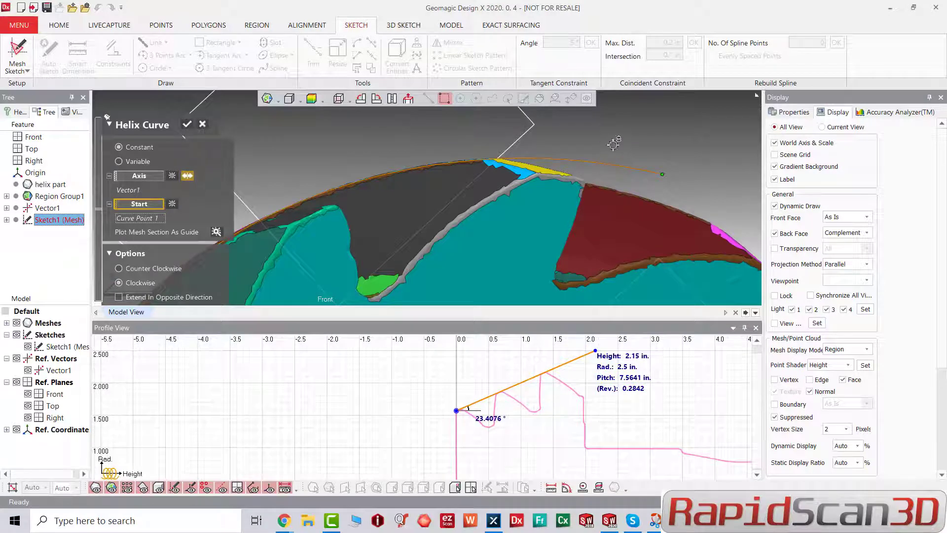
Step: Check the extended helix along the tooth and at its start on the profile sketch, and accept the helix curve
{"action": "mouse_move", "coordinate": [613, 144]}
{"action": "right_mouse_down"}
{"action": "mouse_move", "coordinate": [517, 268]}
{"action": "mouse_move", "coordinate": [501, 257]}
{"action": "right_mouse_up"}
{"action": "scroll", "coordinate": [604, 392], "scroll_direction": "up", "scroll_amount": 1}
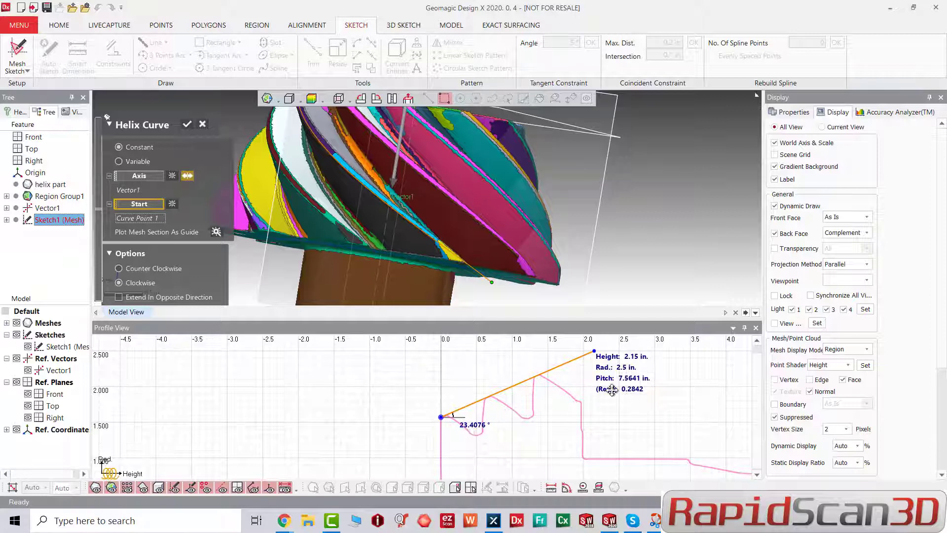
{"action": "scroll", "coordinate": [614, 348], "scroll_direction": "up", "scroll_amount": 1}
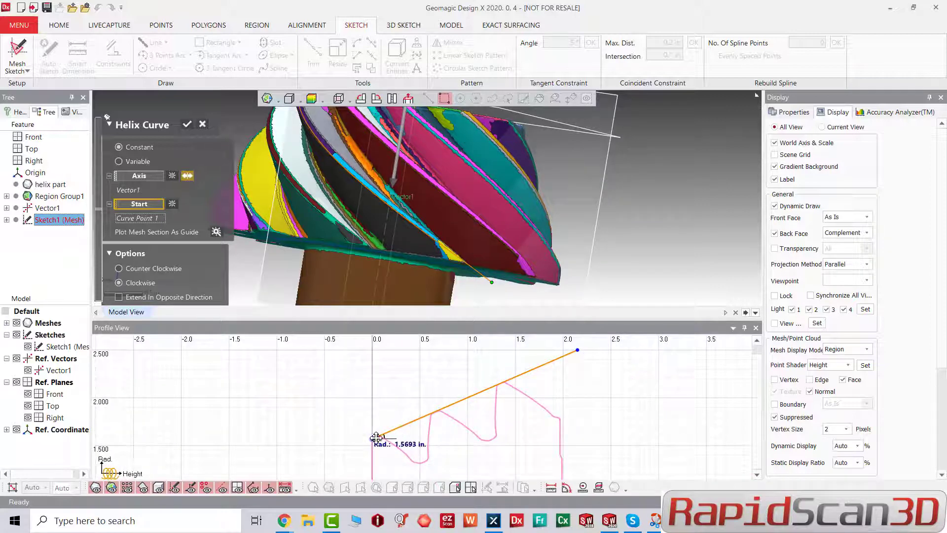
{"action": "scroll", "coordinate": [580, 187], "scroll_direction": "down", "scroll_amount": 3}
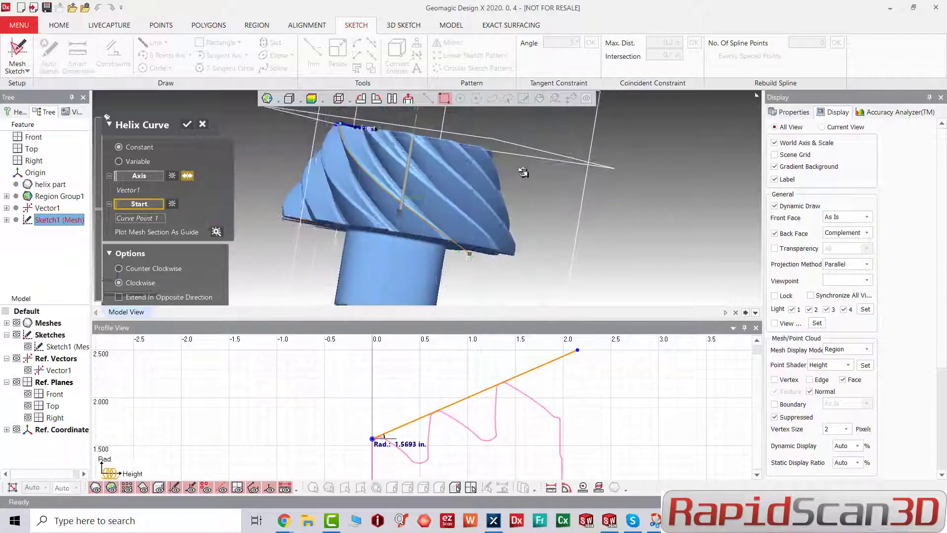
{"action": "mouse_move", "coordinate": [524, 173]}
{"action": "right_mouse_down"}
{"action": "mouse_move", "coordinate": [455, 227]}
{"action": "mouse_move", "coordinate": [467, 214]}
{"action": "mouse_move", "coordinate": [372, 124]}
{"action": "right_mouse_up"}
{"action": "scroll", "coordinate": [376, 147], "scroll_direction": "up", "scroll_amount": 4}
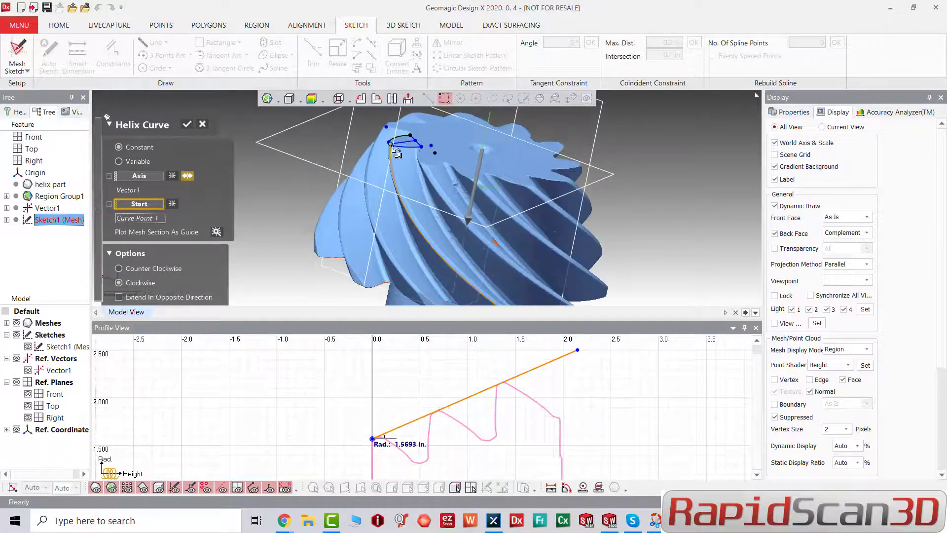
{"action": "mouse_move", "coordinate": [419, 172]}
{"action": "right_mouse_down"}
{"action": "mouse_move", "coordinate": [361, 194]}
{"action": "mouse_move", "coordinate": [391, 222]}
{"action": "mouse_move", "coordinate": [385, 198]}
{"action": "right_mouse_up"}
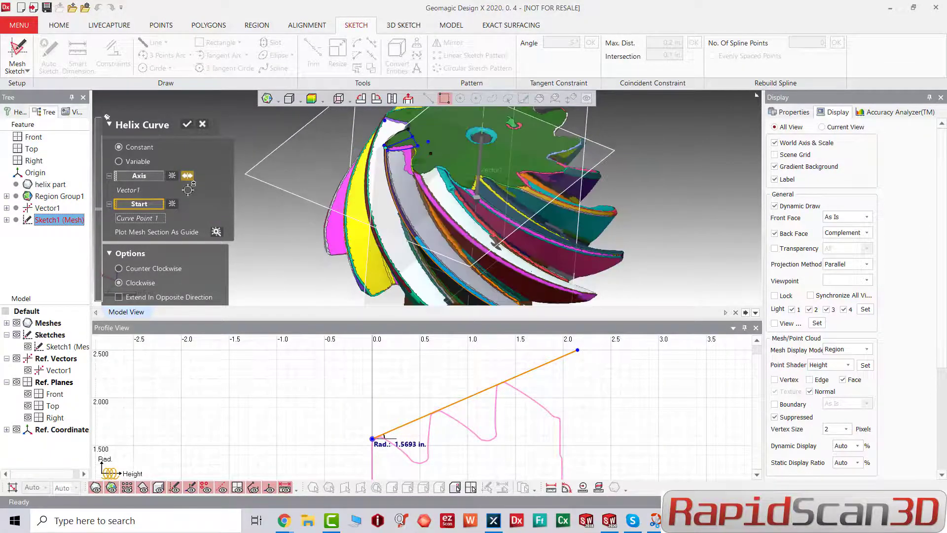
{"action": "left_click", "coordinate": [188, 128]}
{"action": "scroll", "coordinate": [415, 231], "scroll_direction": "down", "scroll_amount": 4}
{"action": "mouse_move", "coordinate": [415, 232]}
{"action": "right_mouse_down"}
{"action": "mouse_move", "coordinate": [476, 303]}
{"action": "mouse_move", "coordinate": [636, 285]}
{"action": "mouse_move", "coordinate": [387, 193]}
{"action": "mouse_move", "coordinate": [428, 247]}
{"action": "mouse_move", "coordinate": [425, 236]}
{"action": "right_mouse_up"}
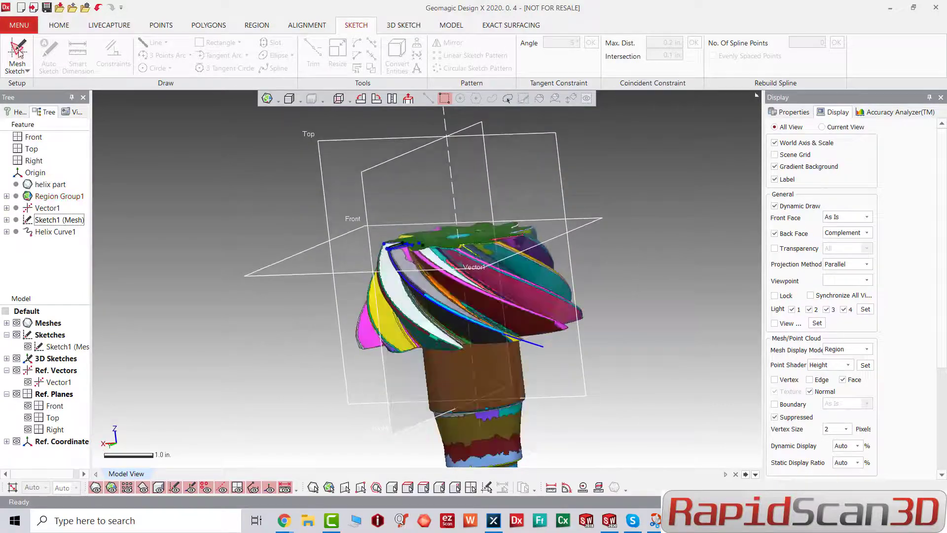
Step: Preview a surface sweep of the tooth profile sketch along the helix curve and cancel it
{"action": "left_click", "coordinate": [446, 27]}
{"action": "left_click", "coordinate": [224, 49]}
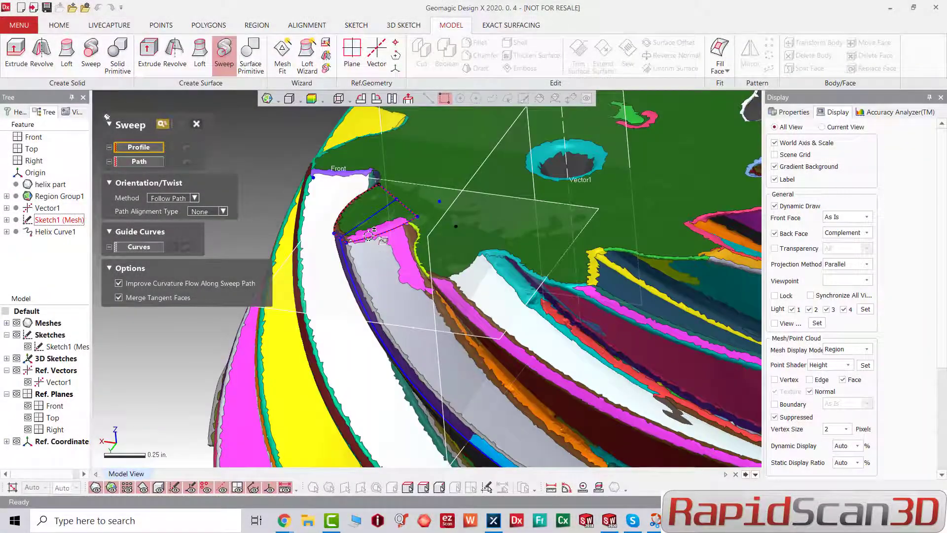
{"action": "left_click", "coordinate": [373, 229]}
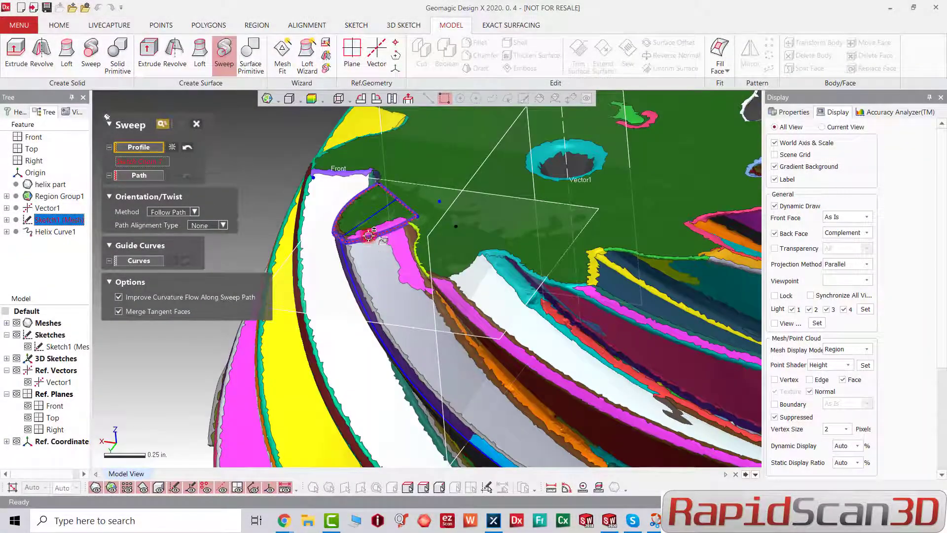
{"action": "left_click", "coordinate": [149, 176]}
{"action": "left_click", "coordinate": [350, 269]}
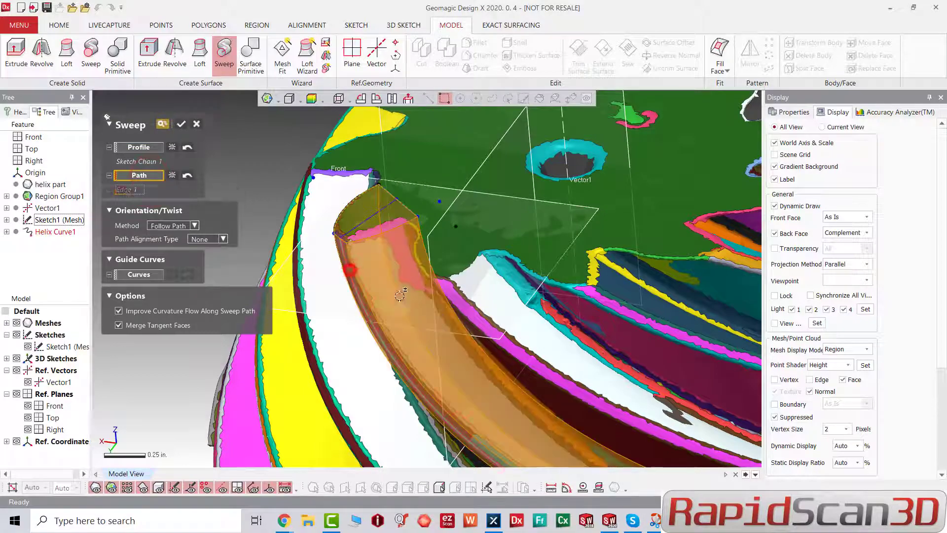
{"action": "scroll", "coordinate": [576, 373], "scroll_direction": "down", "scroll_amount": 3}
{"action": "right_click_drag", "start_coordinate": [578, 372], "coordinate": [473, 321]}
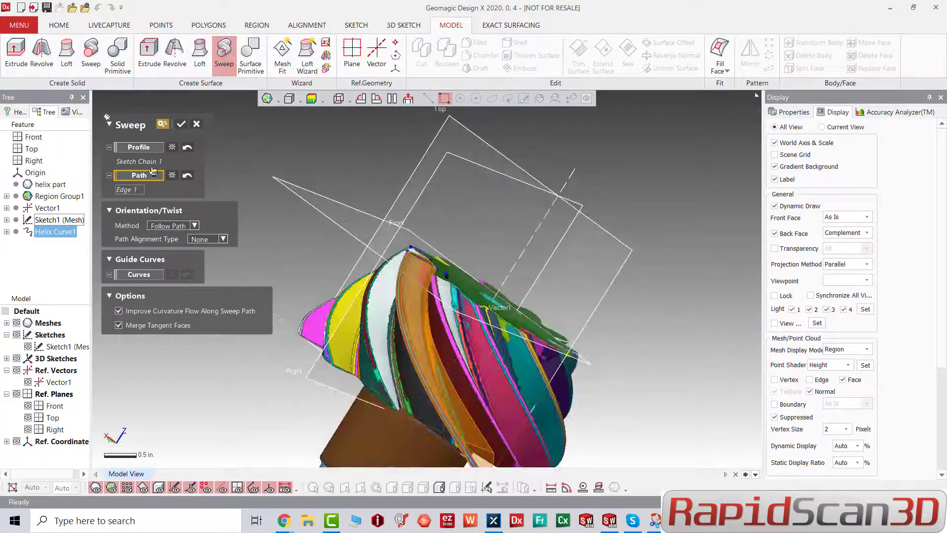
{"action": "left_click", "coordinate": [195, 124]}
Step: Examine the helix curve, its axis vector and its source sketch against the tooth on the mesh
{"action": "left_click", "coordinate": [464, 280]}
{"action": "right_click_drag", "start_coordinate": [444, 296], "coordinate": [401, 420]}
{"action": "mouse_move", "coordinate": [472, 198]}
{"action": "right_mouse_down"}
{"action": "mouse_move", "coordinate": [517, 246]}
{"action": "mouse_move", "coordinate": [634, 261]}
{"action": "mouse_move", "coordinate": [545, 249]}
{"action": "mouse_move", "coordinate": [413, 121]}
{"action": "mouse_move", "coordinate": [450, 230]}
{"action": "mouse_move", "coordinate": [272, 212]}
{"action": "right_mouse_up"}
{"action": "scroll", "coordinate": [401, 312], "scroll_direction": "up", "scroll_amount": 5}
{"action": "mouse_move", "coordinate": [402, 313]}
{"action": "right_mouse_down"}
{"action": "mouse_move", "coordinate": [422, 292]}
{"action": "mouse_move", "coordinate": [274, 261]}
{"action": "mouse_move", "coordinate": [397, 262]}
{"action": "mouse_move", "coordinate": [368, 390]}
{"action": "right_mouse_up"}
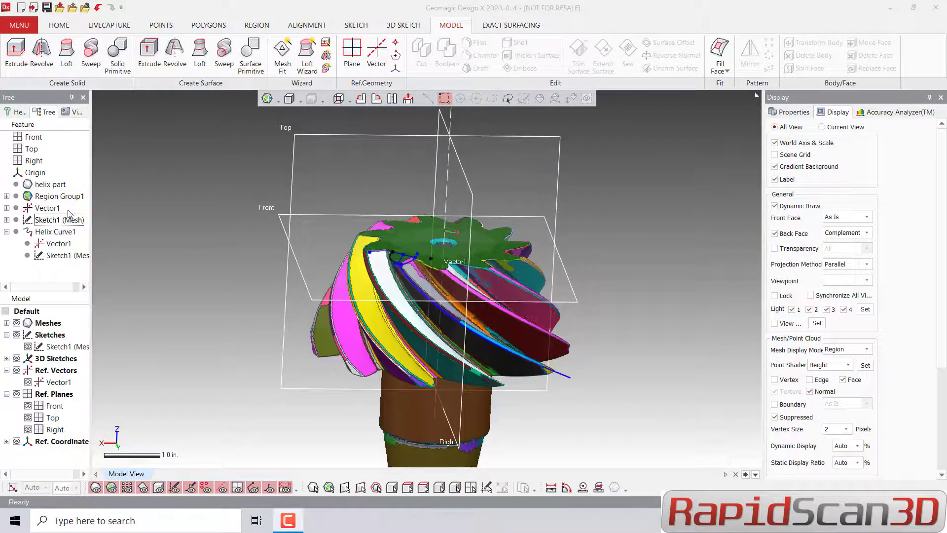
{"action": "left_click", "coordinate": [59, 255]}
{"action": "left_click", "coordinate": [53, 243]}
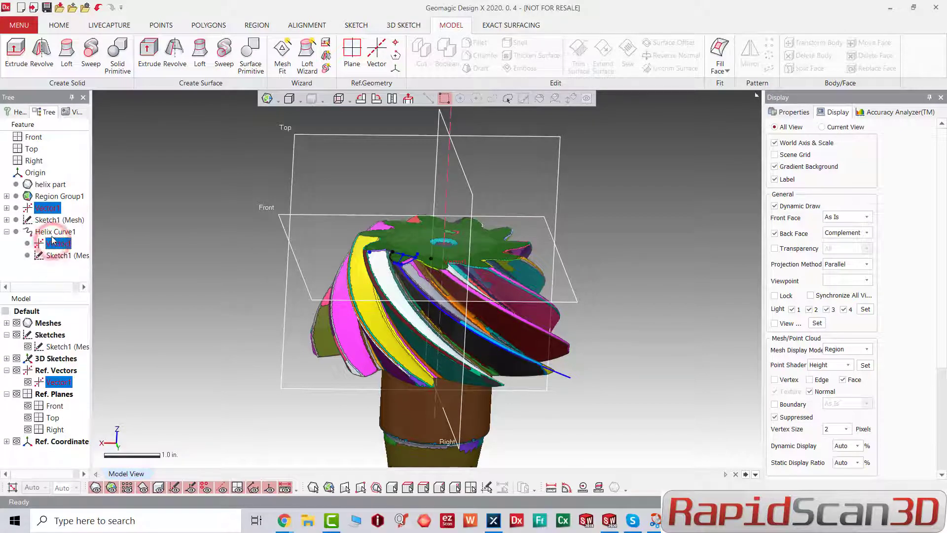
{"action": "left_click", "coordinate": [54, 231]}
{"action": "scroll", "coordinate": [401, 269], "scroll_direction": "up", "scroll_amount": 5}
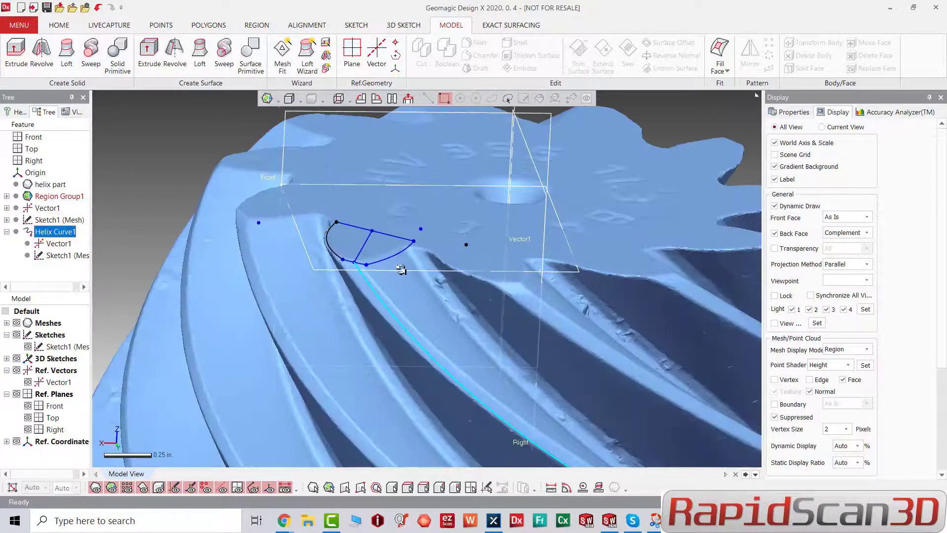
{"action": "mouse_move", "coordinate": [401, 269]}
{"action": "right_mouse_down"}
{"action": "mouse_move", "coordinate": [441, 338]}
{"action": "mouse_move", "coordinate": [439, 391]}
{"action": "mouse_move", "coordinate": [400, 340]}
{"action": "mouse_move", "coordinate": [502, 229]}
{"action": "mouse_move", "coordinate": [423, 267]}
{"action": "mouse_move", "coordinate": [364, 267]}
{"action": "mouse_move", "coordinate": [383, 293]}
{"action": "mouse_move", "coordinate": [544, 296]}
{"action": "mouse_move", "coordinate": [444, 222]}
{"action": "mouse_move", "coordinate": [385, 355]}
{"action": "mouse_move", "coordinate": [394, 337]}
{"action": "mouse_move", "coordinate": [389, 296]}
{"action": "right_mouse_up"}
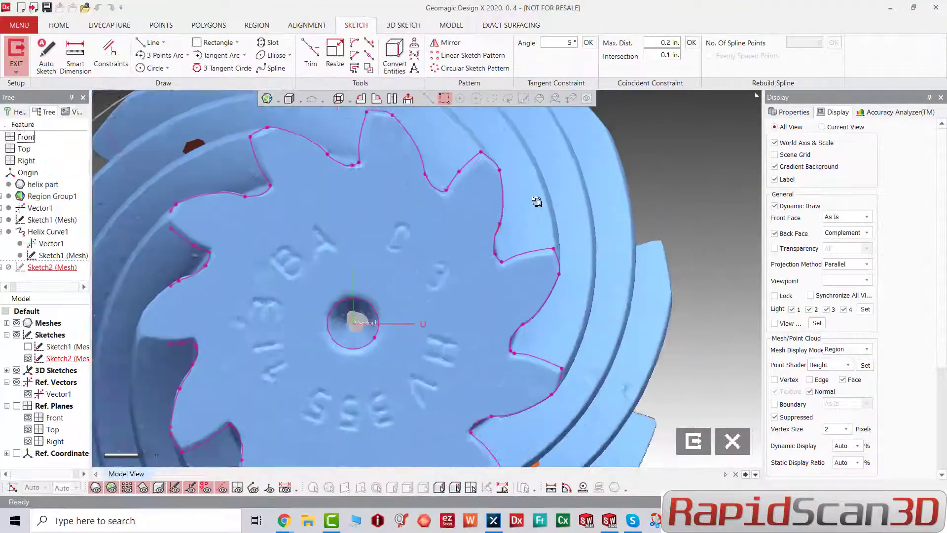
Step: Fit a three-point arc to the short section segment at the root corner of a tooth gap in the new mesh sketch
{"action": "scroll", "coordinate": [510, 219], "scroll_direction": "up", "scroll_amount": 5}
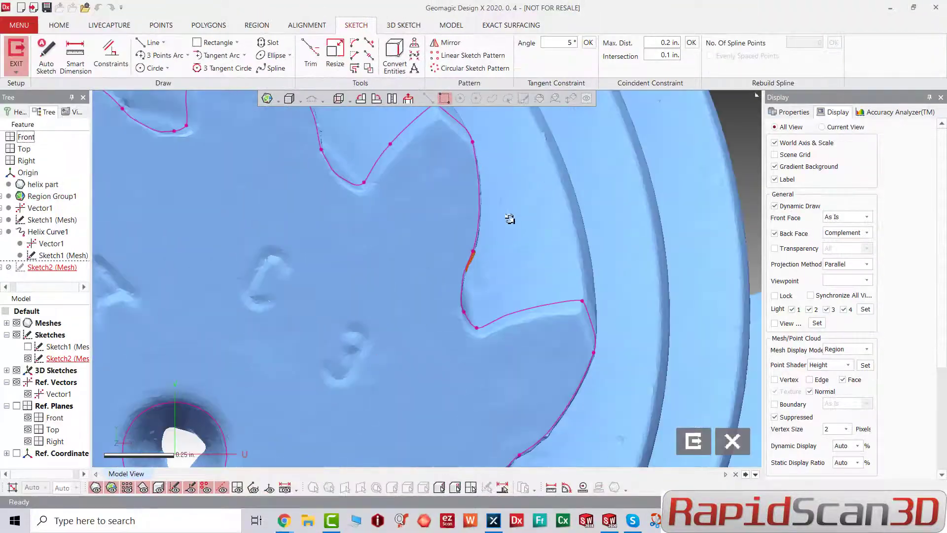
{"action": "left_click", "coordinate": [150, 43]}
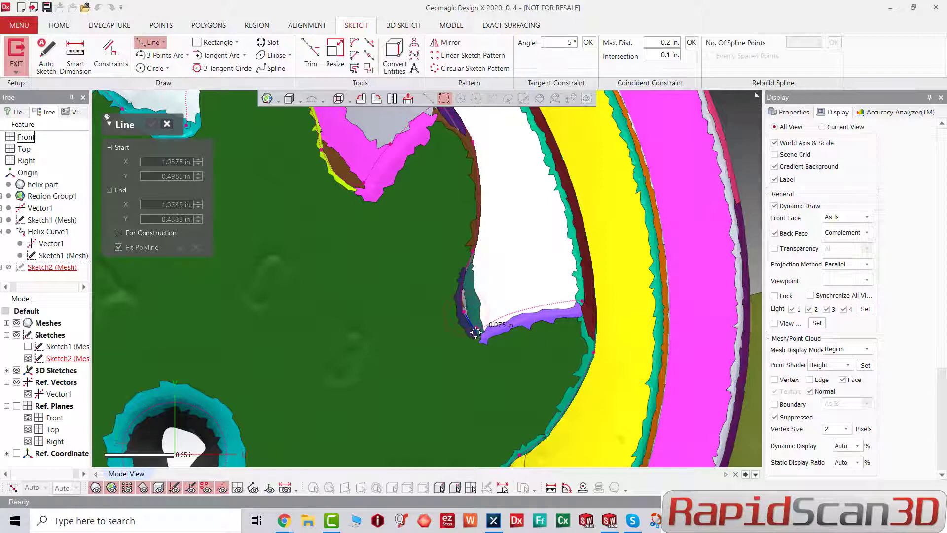
{"action": "left_click", "coordinate": [161, 55]}
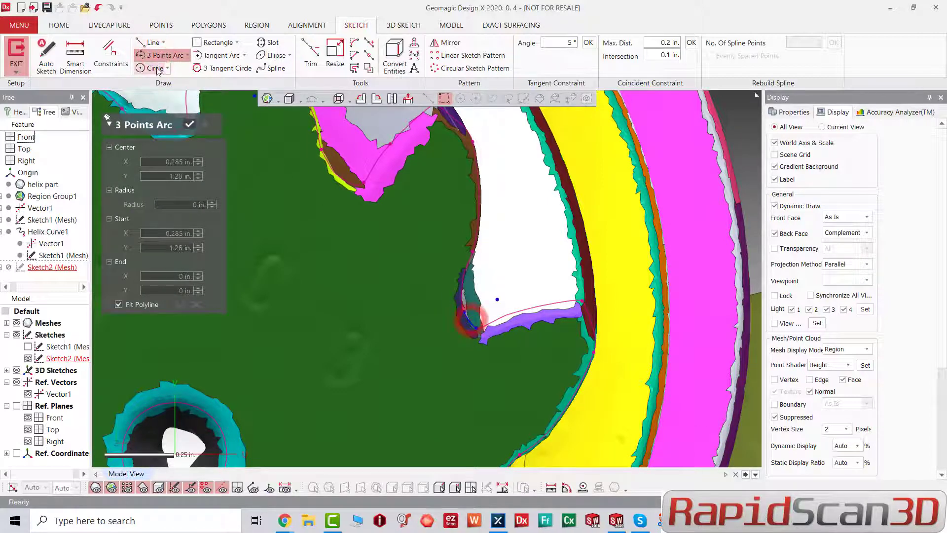
{"action": "left_click", "coordinate": [148, 43]}
{"action": "scroll", "coordinate": [466, 325], "scroll_direction": "up", "scroll_amount": 3}
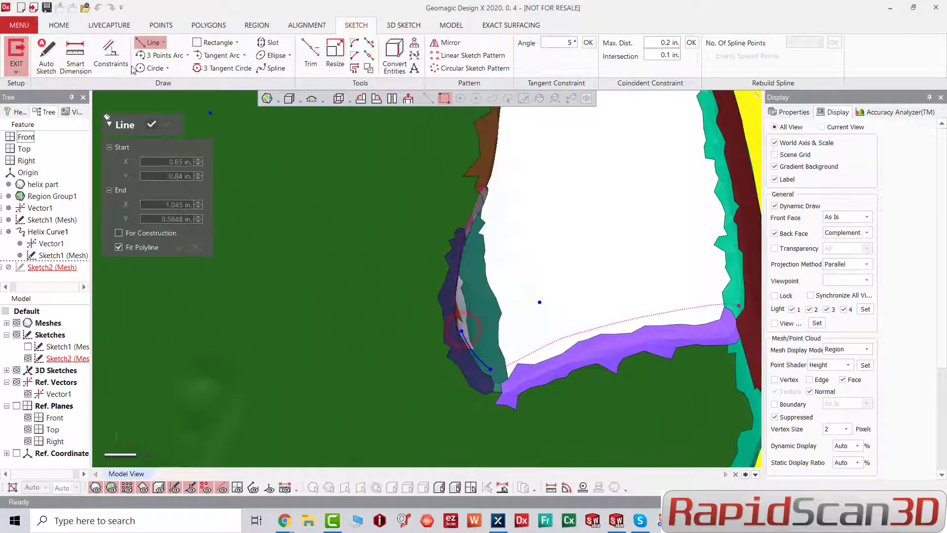
Step: Fit three-point arcs to the root's side and the adjoining long tooth flank, and extend the side arc's free end into the gap
{"action": "left_click", "coordinate": [159, 55]}
{"action": "left_click", "coordinate": [456, 283]}
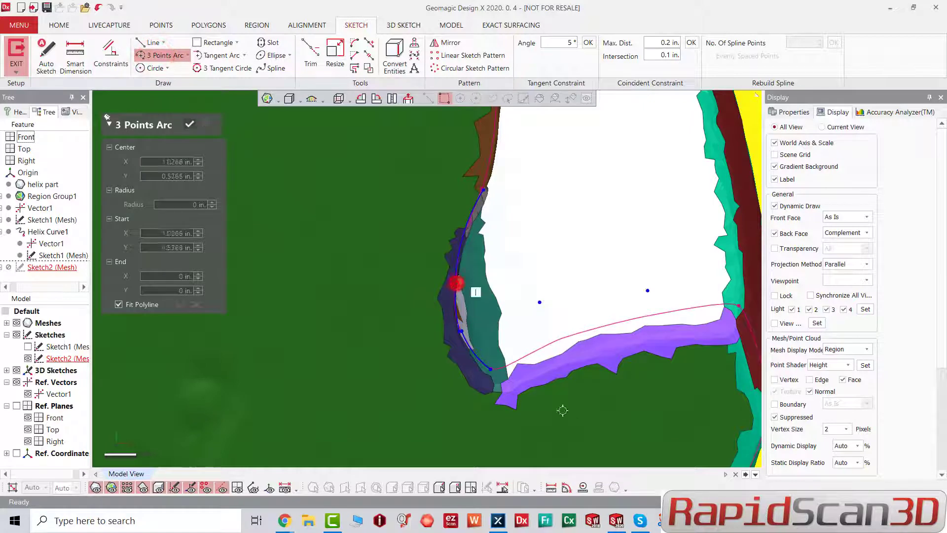
{"action": "left_click", "coordinate": [511, 365]}
{"action": "scroll", "coordinate": [556, 327], "scroll_direction": "down", "scroll_amount": 5}
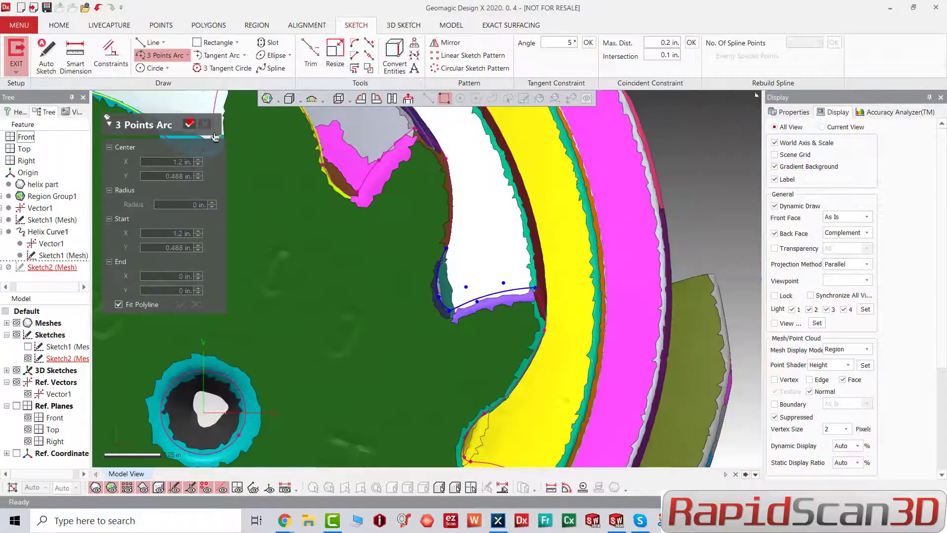
{"action": "left_click", "coordinate": [189, 123]}
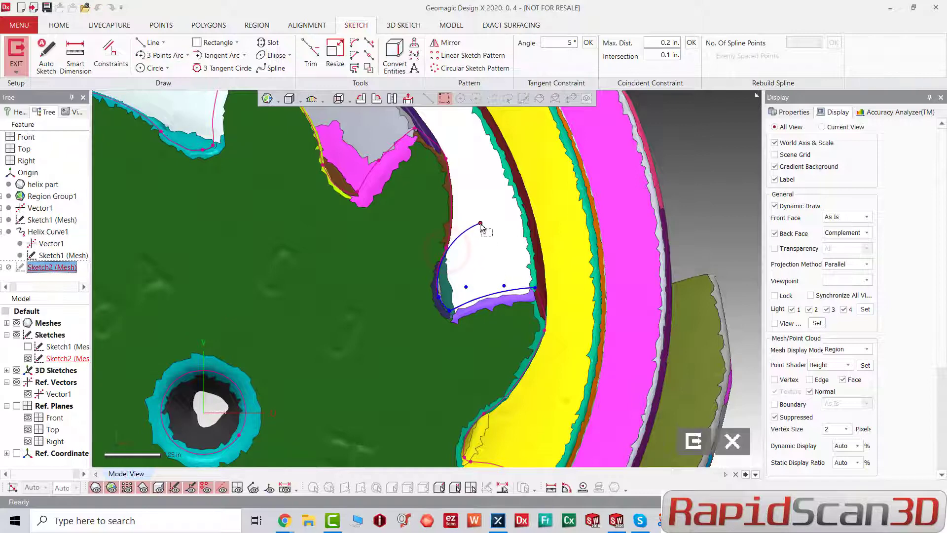
Step: Fit a three-point arc to the gap's opposite tooth flank, above the root arcs
{"action": "left_click", "coordinate": [153, 55]}
{"action": "left_click", "coordinate": [453, 204]}
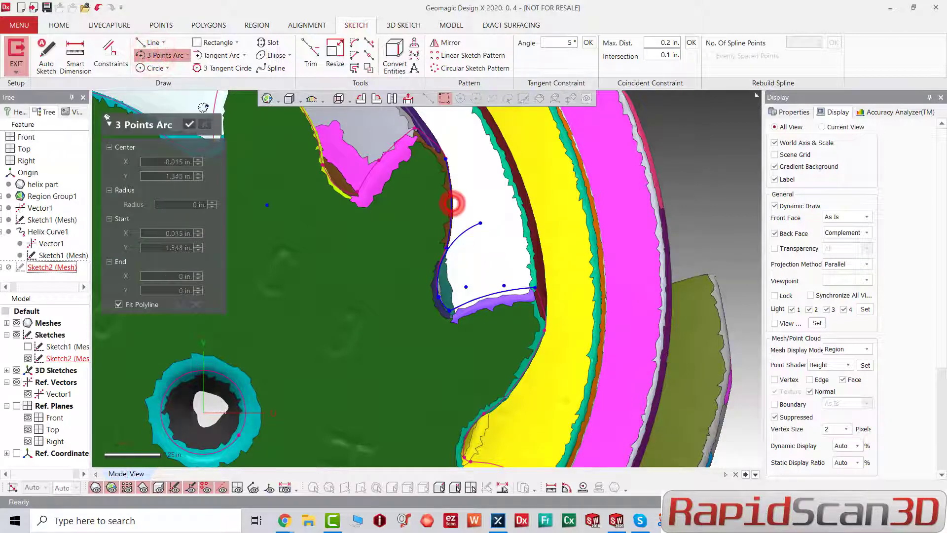
Step: Accept the fitted three-point arcs in the tooth gap sketch and finish the arc drawing
{"action": "left_click", "coordinate": [192, 124]}
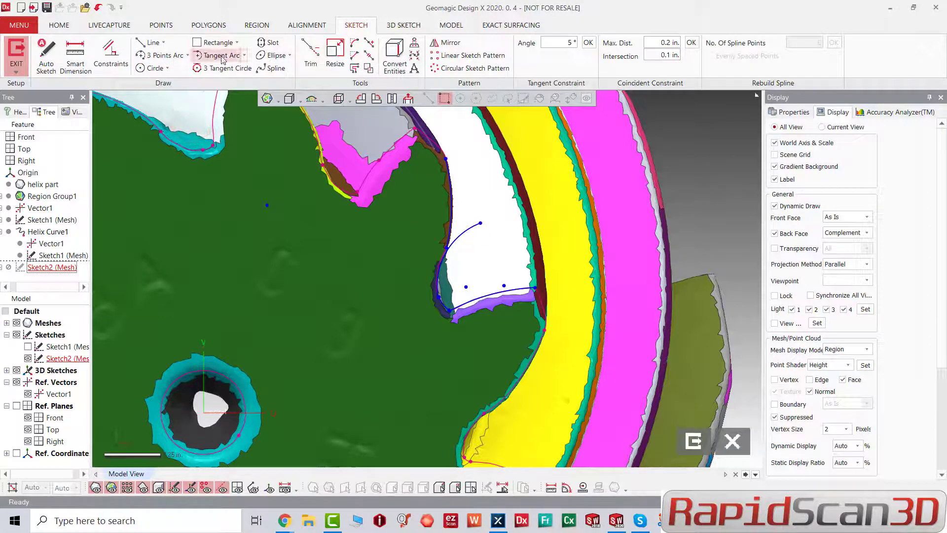
{"action": "left_click", "coordinate": [313, 48]}
{"action": "key", "text": "Escape"}
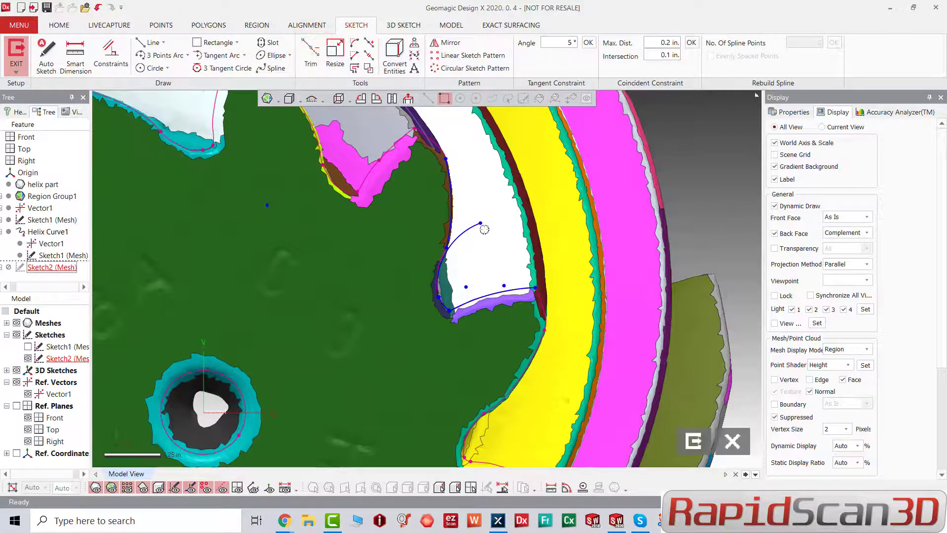
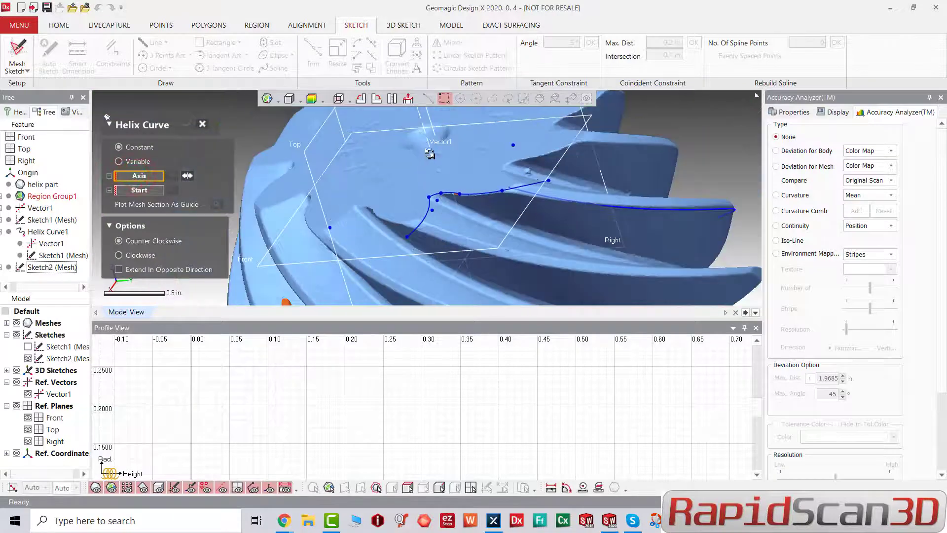
Step: Define a helix curve about Vector1 from the gap profile's root corner point, with reversed axis direction and the mesh section plotted as guide
{"action": "left_click", "coordinate": [421, 120]}
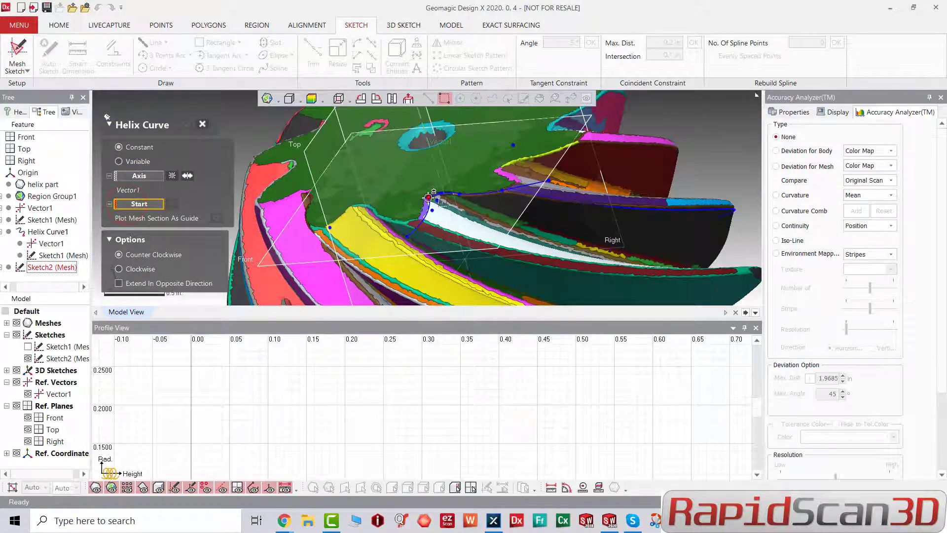
{"action": "left_click", "coordinate": [428, 197]}
{"action": "scroll", "coordinate": [416, 134], "scroll_direction": "down", "scroll_amount": 3}
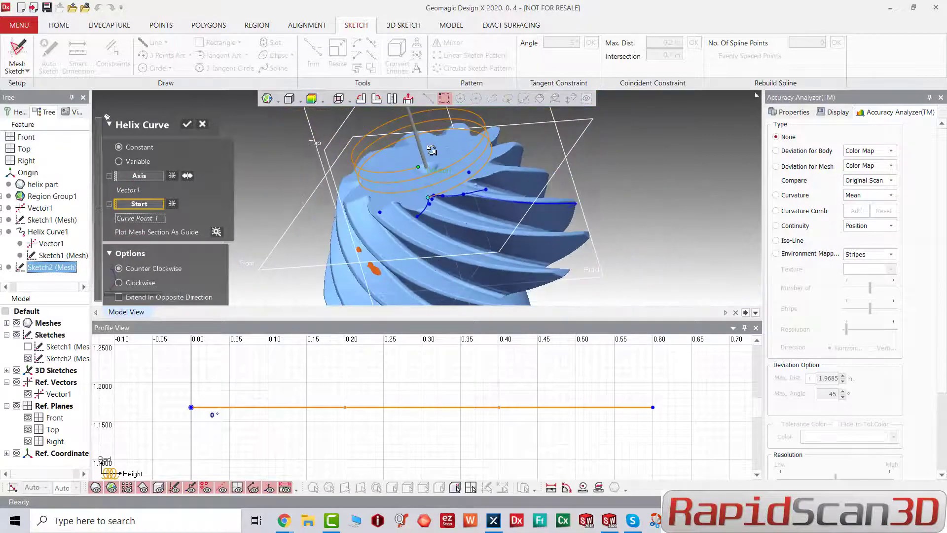
{"action": "left_click", "coordinate": [416, 137]}
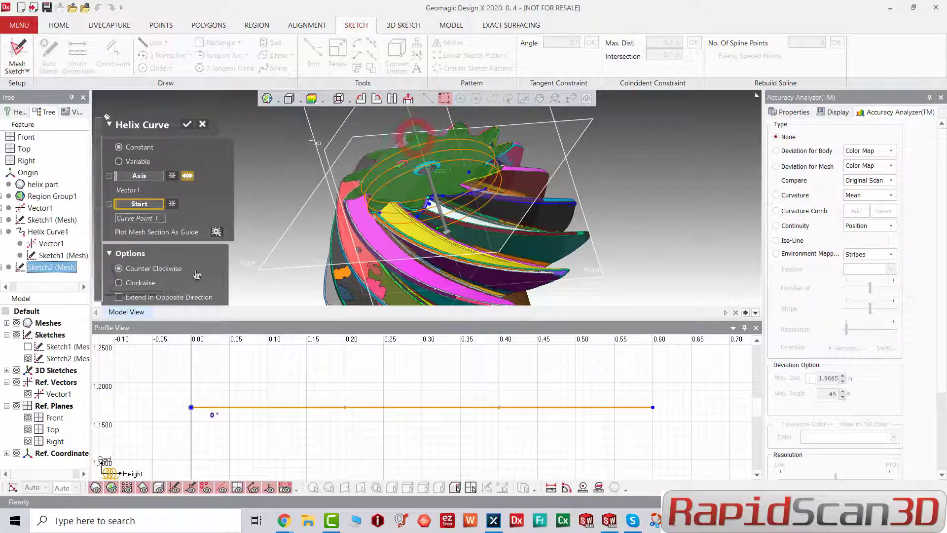
{"action": "scroll", "coordinate": [489, 370], "scroll_direction": "up", "scroll_amount": 2}
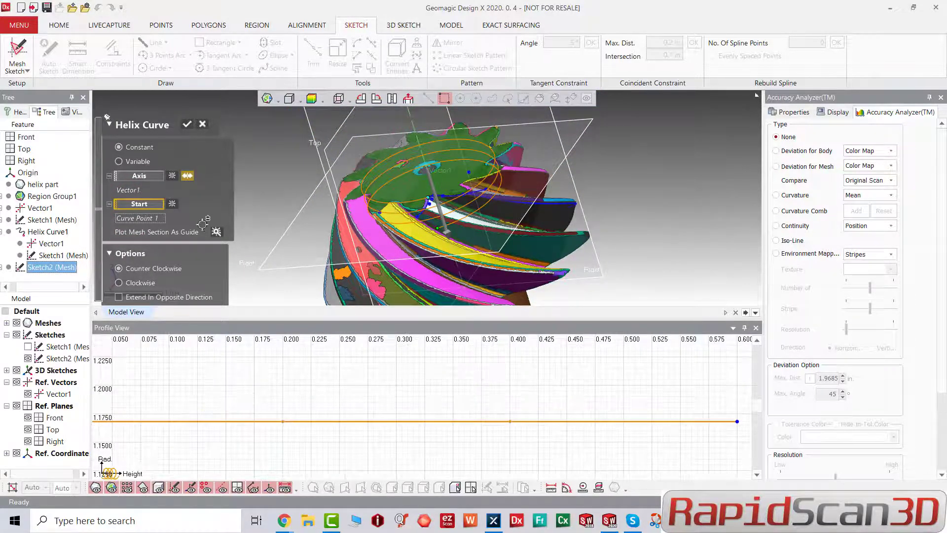
{"action": "left_click", "coordinate": [215, 232]}
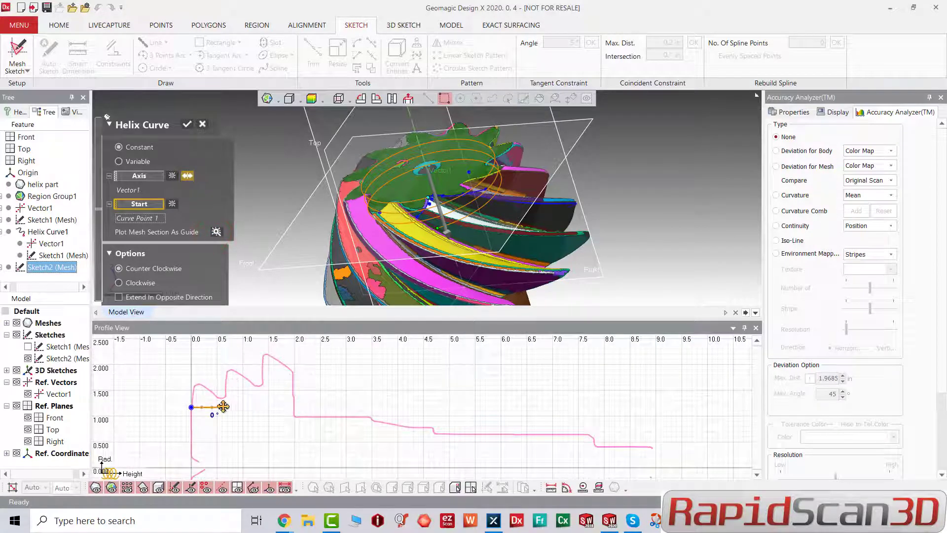
Step: Set the new helix to clockwise with a height of 3.65 in, an end radius of 2.1 in and 0.52 revolutions
{"action": "left_click_drag", "start_coordinate": [262, 390], "coordinate": [302, 376]}
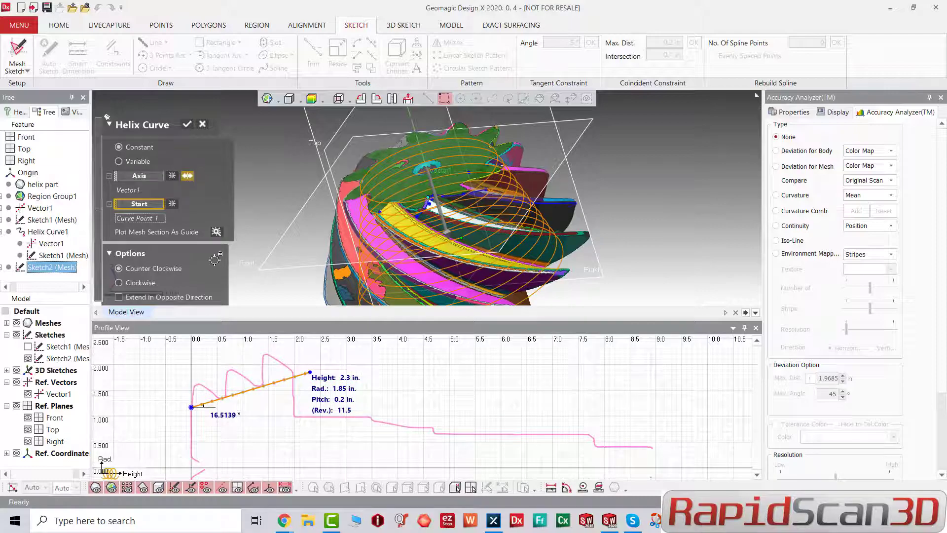
{"action": "left_click", "coordinate": [444, 400]}
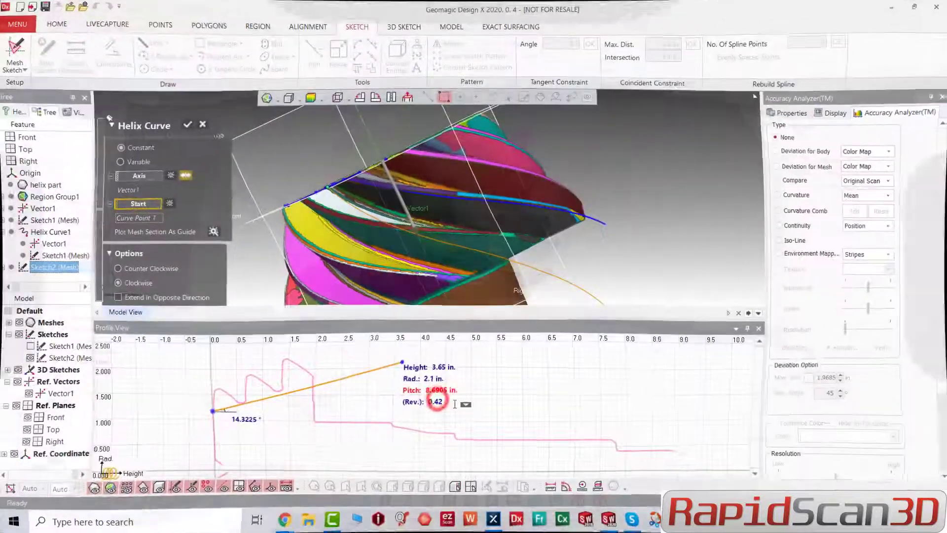
{"action": "left_click", "coordinate": [519, 399]}
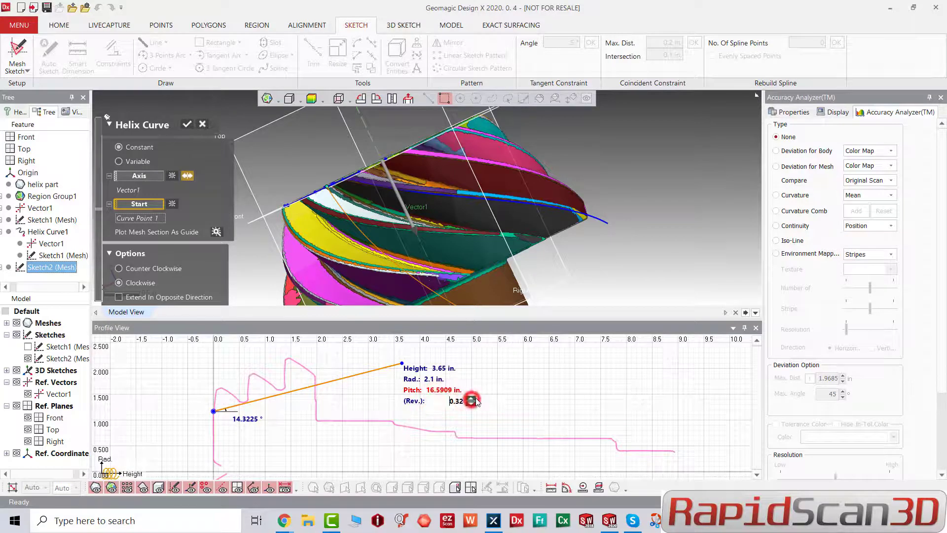
{"action": "left_click", "coordinate": [471, 398]}
{"action": "scroll", "coordinate": [560, 239], "scroll_direction": "down", "scroll_amount": 2}
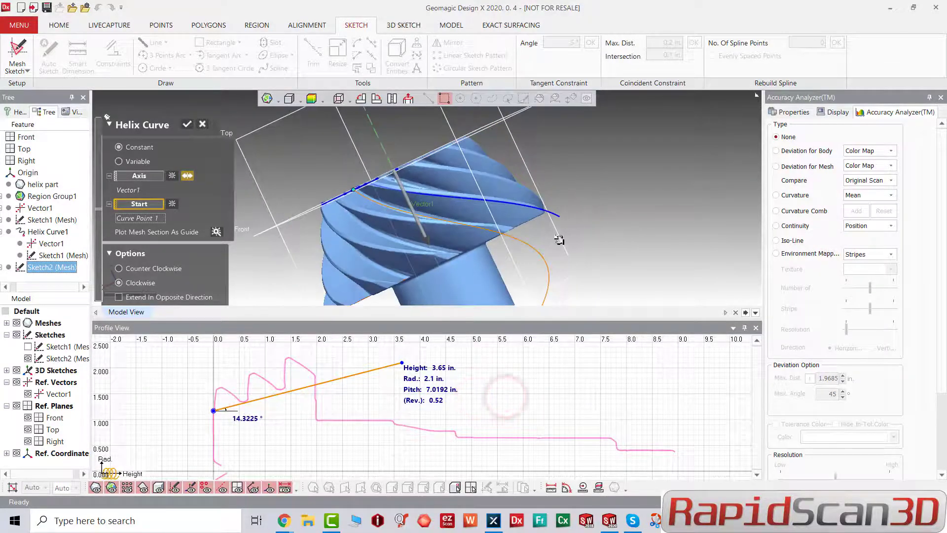
{"action": "scroll", "coordinate": [535, 230], "scroll_direction": "up", "scroll_amount": 3}
{"action": "mouse_move", "coordinate": [535, 231]}
{"action": "right_mouse_down"}
{"action": "mouse_move", "coordinate": [306, 192]}
{"action": "mouse_move", "coordinate": [383, 212]}
{"action": "mouse_move", "coordinate": [342, 191]}
{"action": "mouse_move", "coordinate": [332, 197]}
{"action": "right_mouse_up"}
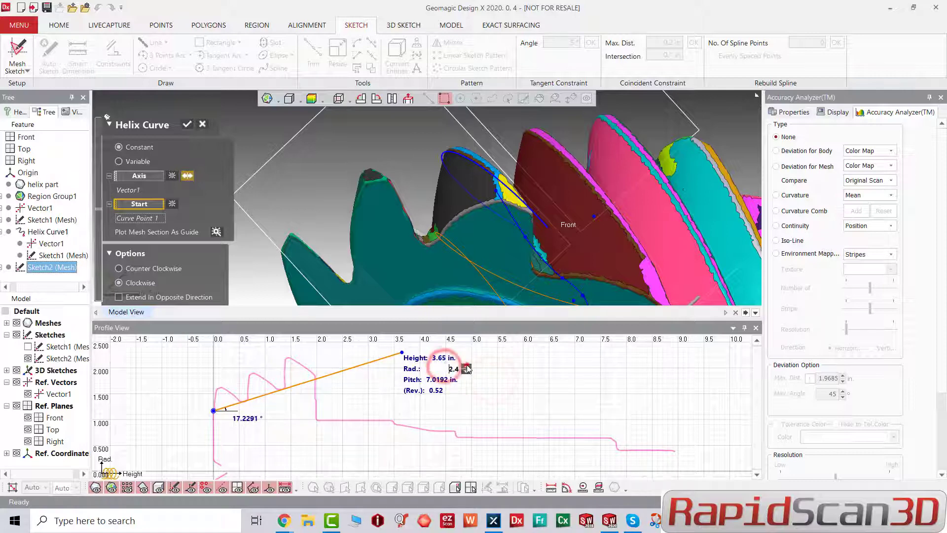
Step: Set the helix's end radius to 2.4 in to follow the tooth gap root on the mesh, and create the curve
{"action": "left_click", "coordinate": [509, 378]}
{"action": "mouse_move", "coordinate": [516, 240]}
{"action": "right_mouse_down"}
{"action": "mouse_move", "coordinate": [545, 315]}
{"action": "mouse_move", "coordinate": [664, 286]}
{"action": "mouse_move", "coordinate": [501, 194]}
{"action": "mouse_move", "coordinate": [498, 271]}
{"action": "mouse_move", "coordinate": [387, 205]}
{"action": "mouse_move", "coordinate": [359, 150]}
{"action": "mouse_move", "coordinate": [404, 178]}
{"action": "mouse_move", "coordinate": [424, 207]}
{"action": "mouse_move", "coordinate": [390, 211]}
{"action": "mouse_move", "coordinate": [345, 195]}
{"action": "right_mouse_up"}
{"action": "scroll", "coordinate": [449, 249], "scroll_direction": "up", "scroll_amount": 5}
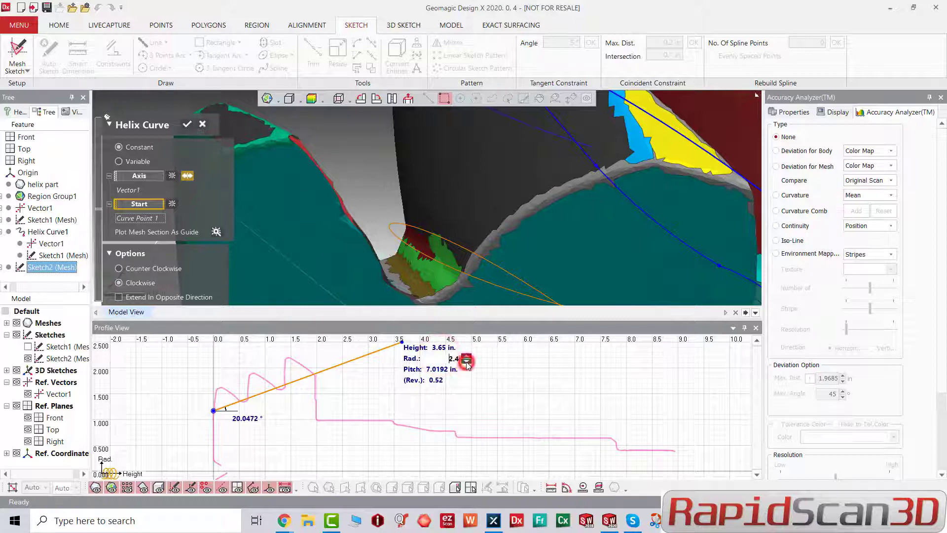
{"action": "left_click", "coordinate": [489, 372]}
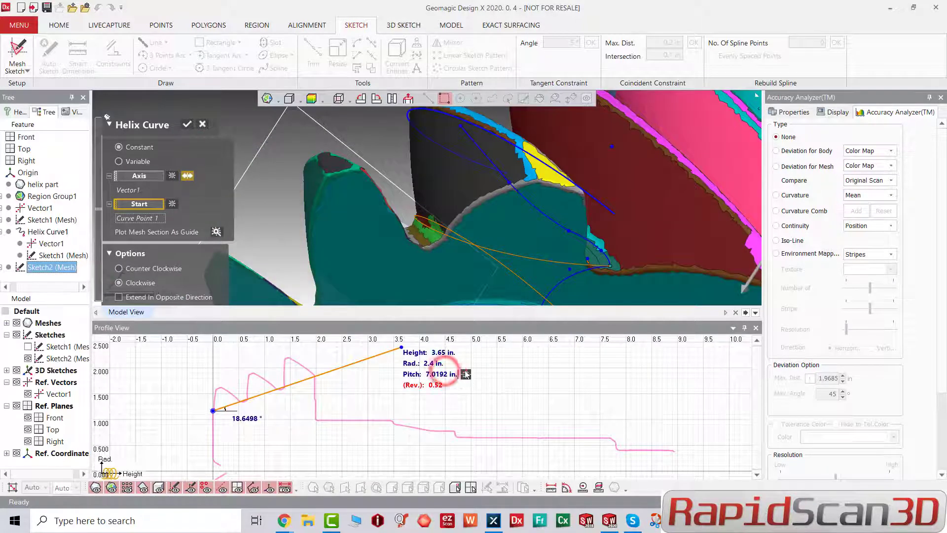
{"action": "left_click", "coordinate": [466, 374]}
{"action": "right_click_drag", "start_coordinate": [515, 296], "coordinate": [217, 117]}
{"action": "scroll", "coordinate": [512, 254], "scroll_direction": "down", "scroll_amount": 7}
{"action": "left_click", "coordinate": [188, 125]}
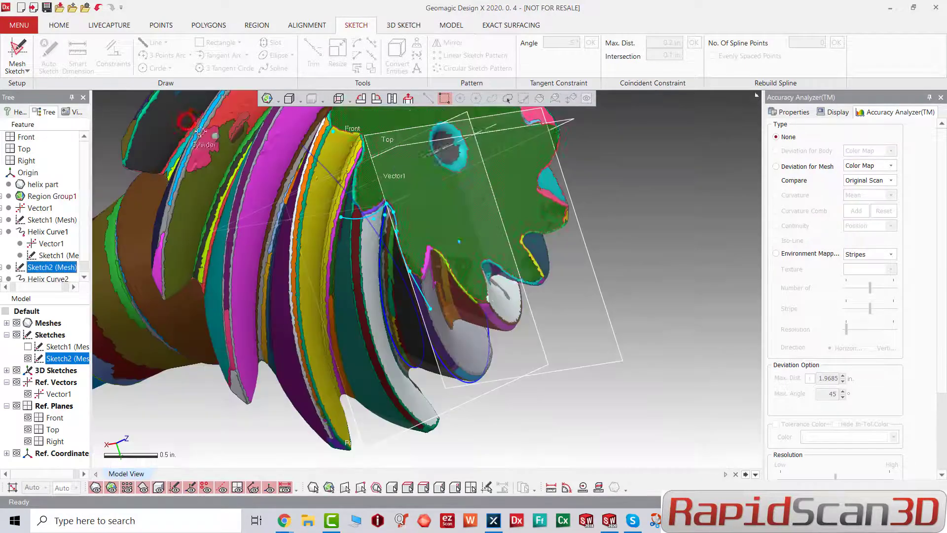
Step: Edit the first helix curve with the mesh section as guide, extending its end to a height of 3 in and a radius of 2.9 in
{"action": "right_click_drag", "start_coordinate": [532, 258], "coordinate": [571, 251]}
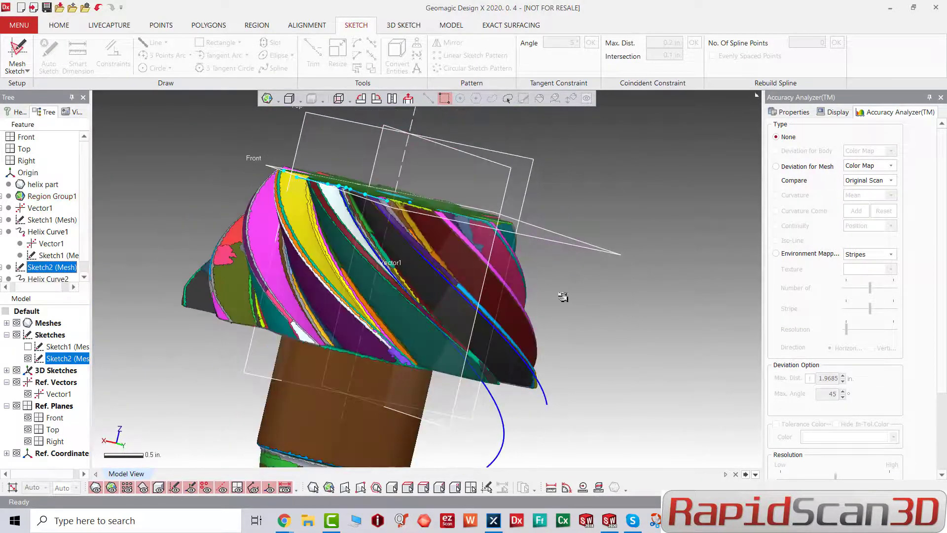
{"action": "right_click_drag", "start_coordinate": [563, 296], "coordinate": [600, 397]}
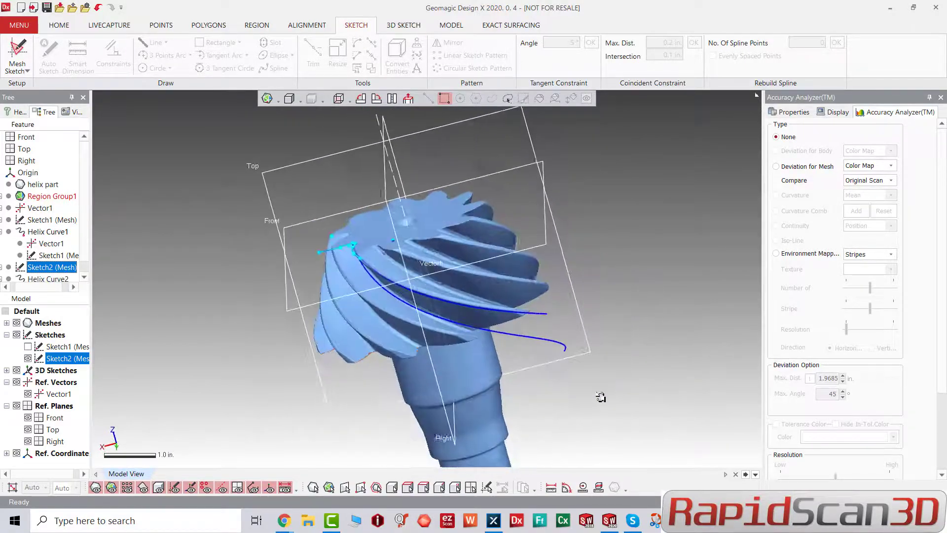
{"action": "left_click", "coordinate": [538, 313]}
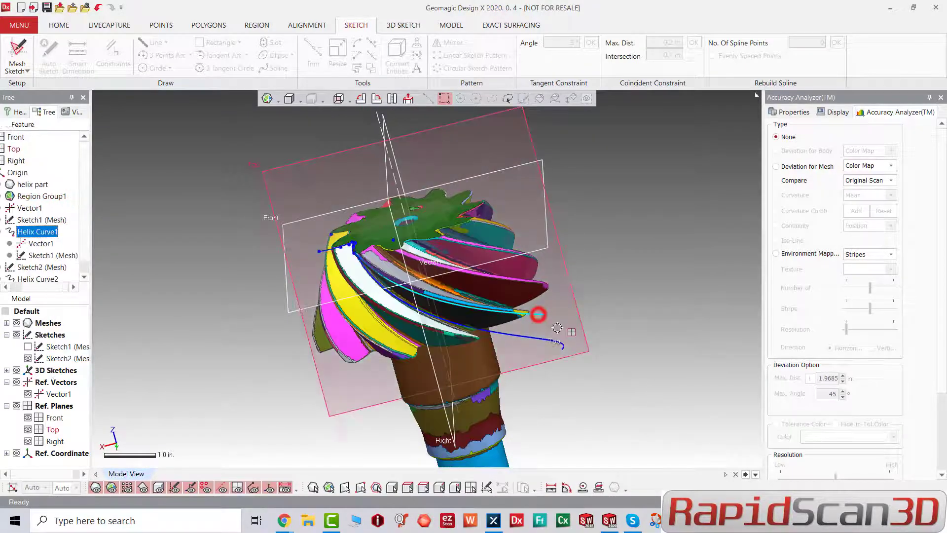
{"action": "right_click", "coordinate": [30, 232]}
{"action": "left_click", "coordinate": [50, 235]}
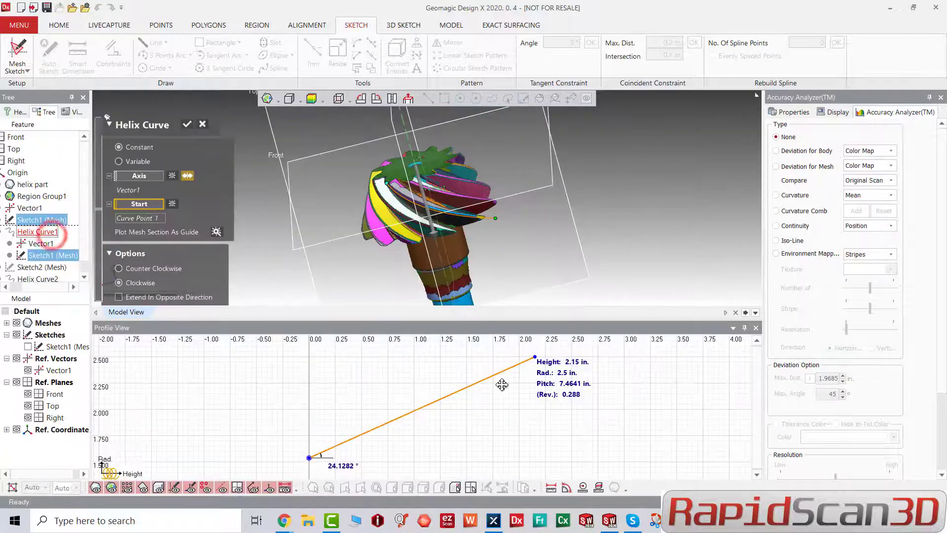
{"action": "scroll", "coordinate": [524, 378], "scroll_direction": "down", "scroll_amount": 4}
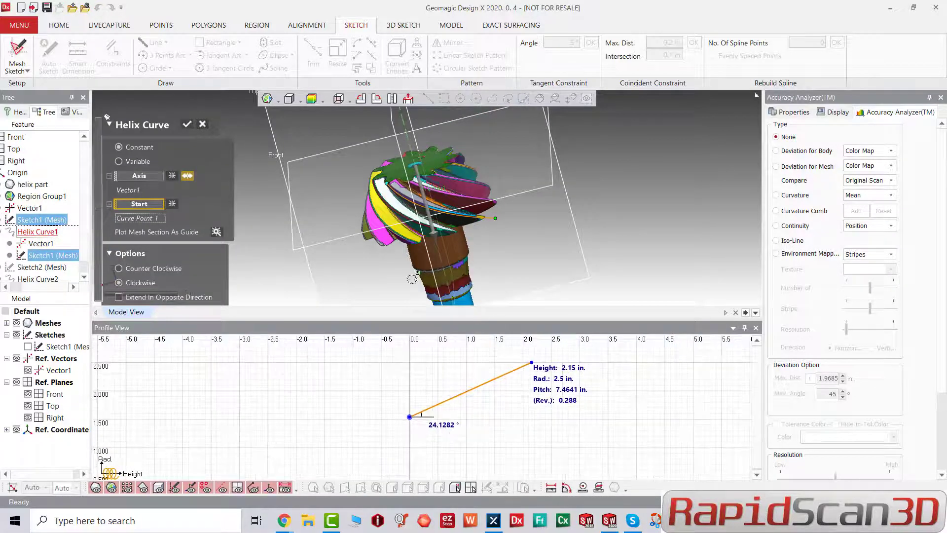
{"action": "left_click", "coordinate": [216, 232]}
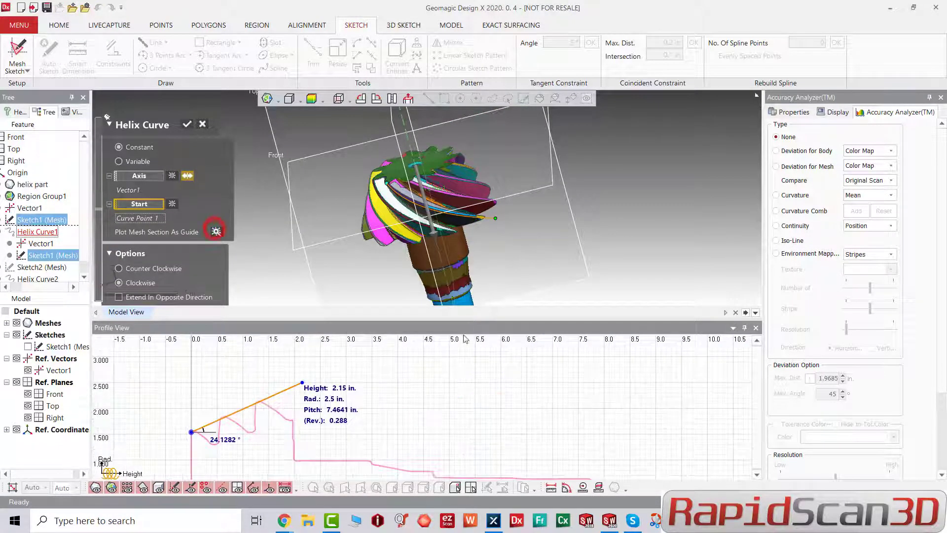
{"action": "left_click_drag", "start_coordinate": [301, 383], "coordinate": [346, 363]}
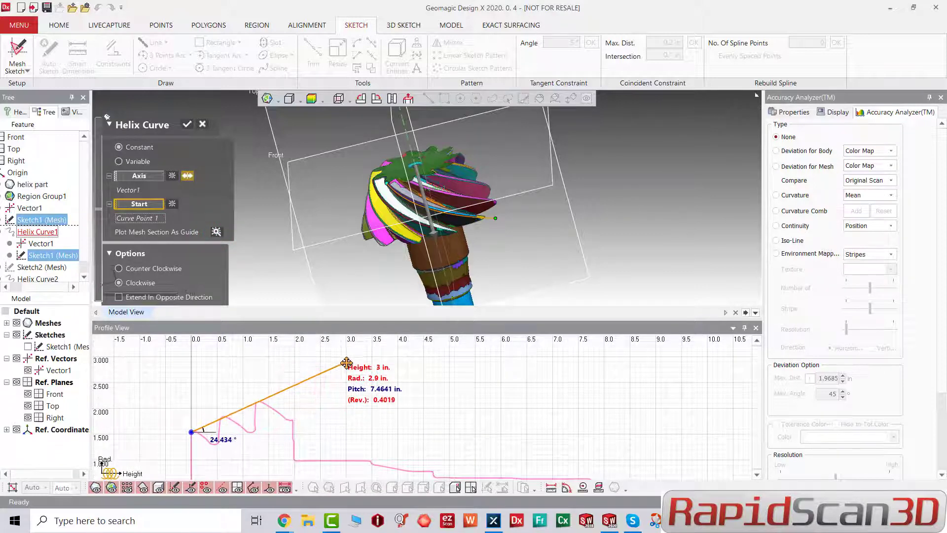
{"action": "left_click", "coordinate": [186, 124]}
Step: Create a loft surface between the two helix curves along the tooth flank
{"action": "scroll", "coordinate": [585, 329], "scroll_direction": "up", "scroll_amount": 3}
{"action": "right_click_drag", "start_coordinate": [544, 318], "coordinate": [676, 302]}
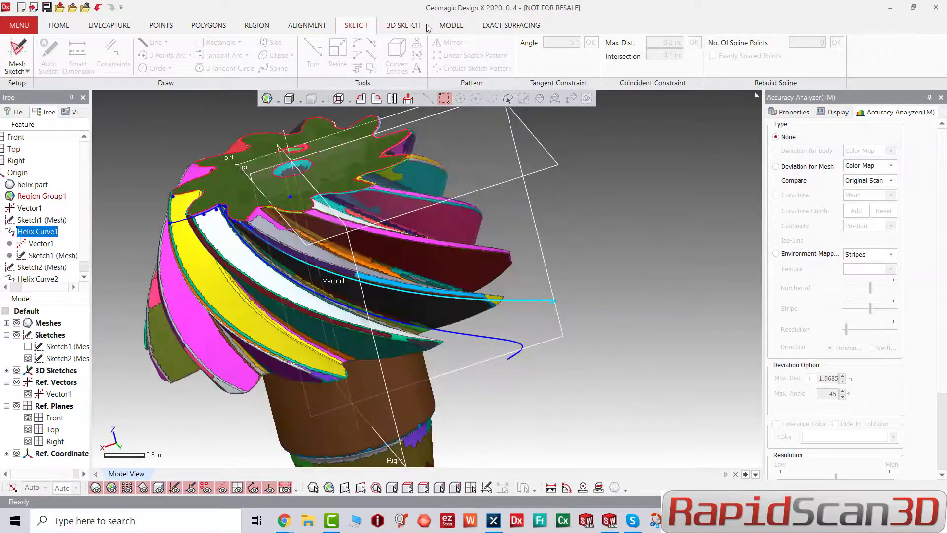
{"action": "left_click", "coordinate": [451, 26]}
{"action": "left_click", "coordinate": [200, 54]}
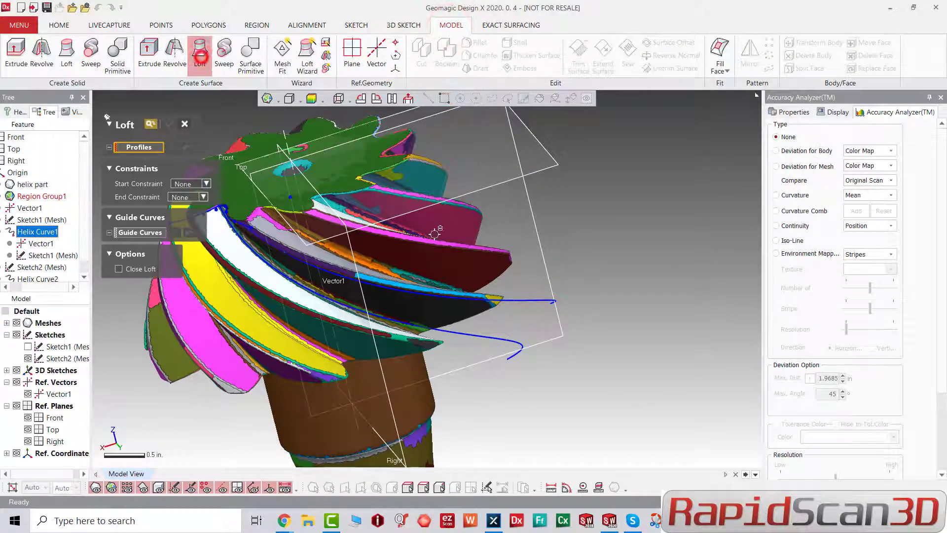
{"action": "left_click", "coordinate": [515, 301]}
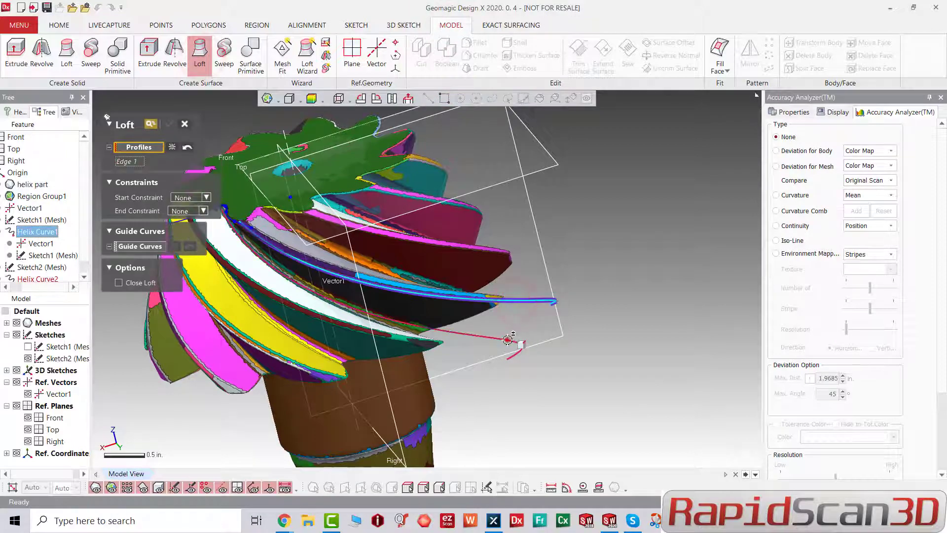
{"action": "left_click", "coordinate": [508, 339]}
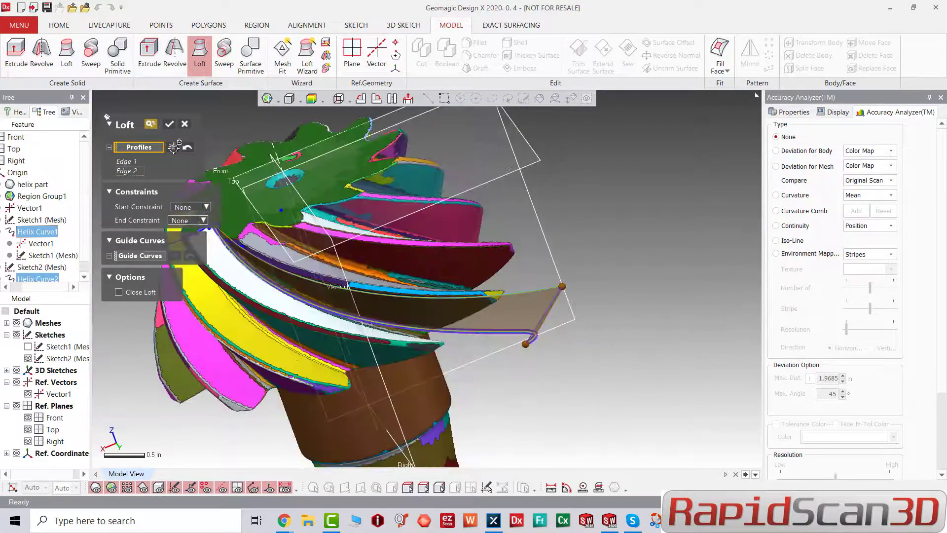
{"action": "left_click", "coordinate": [169, 125]}
{"action": "right_click_drag", "start_coordinate": [493, 333], "coordinate": [466, 262]}
{"action": "left_click", "coordinate": [311, 98]}
{"action": "right_click_drag", "start_coordinate": [385, 278], "coordinate": [302, 342]}
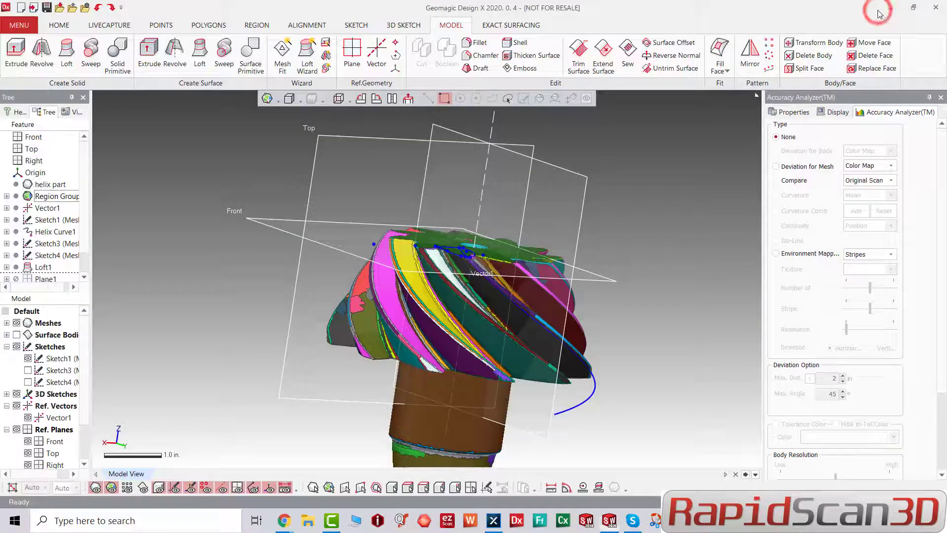
Step: Open the LiveTransfer to SOLIDWORKS settings for the gear model
{"action": "right_click_drag", "start_coordinate": [555, 239], "coordinate": [446, 264]}
{"action": "right_click_drag", "start_coordinate": [447, 348], "coordinate": [350, 164]}
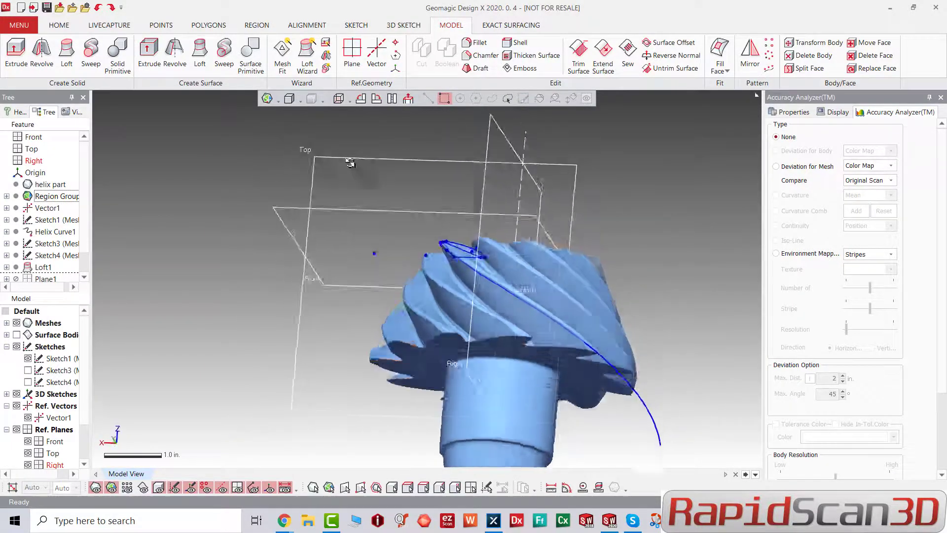
{"action": "right_click_drag", "start_coordinate": [432, 370], "coordinate": [500, 326]}
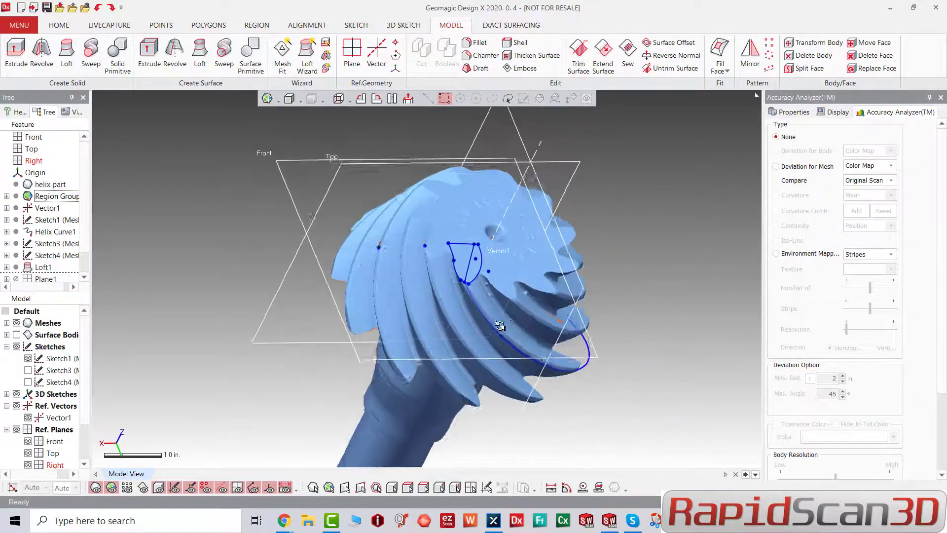
{"action": "left_click", "coordinate": [56, 26]}
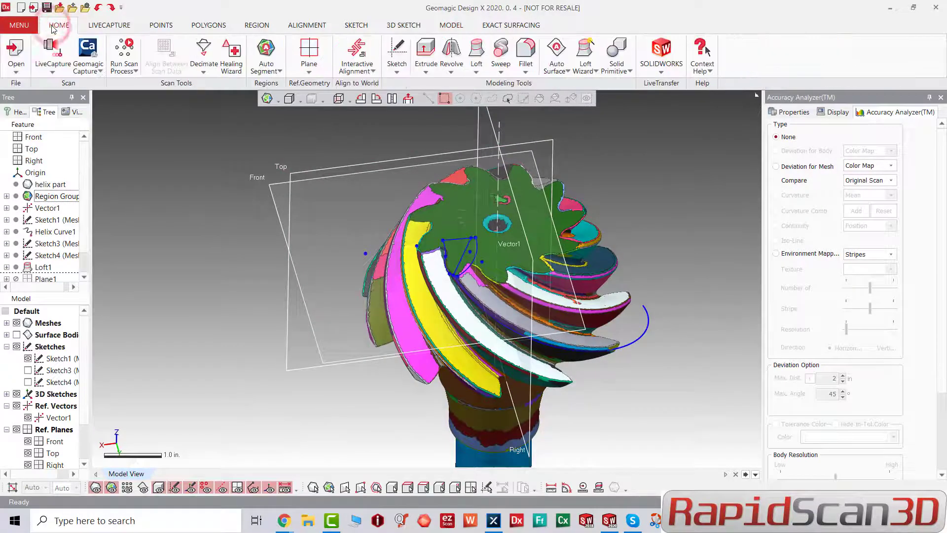
{"action": "left_click", "coordinate": [658, 67]}
{"action": "left_click", "coordinate": [678, 95]}
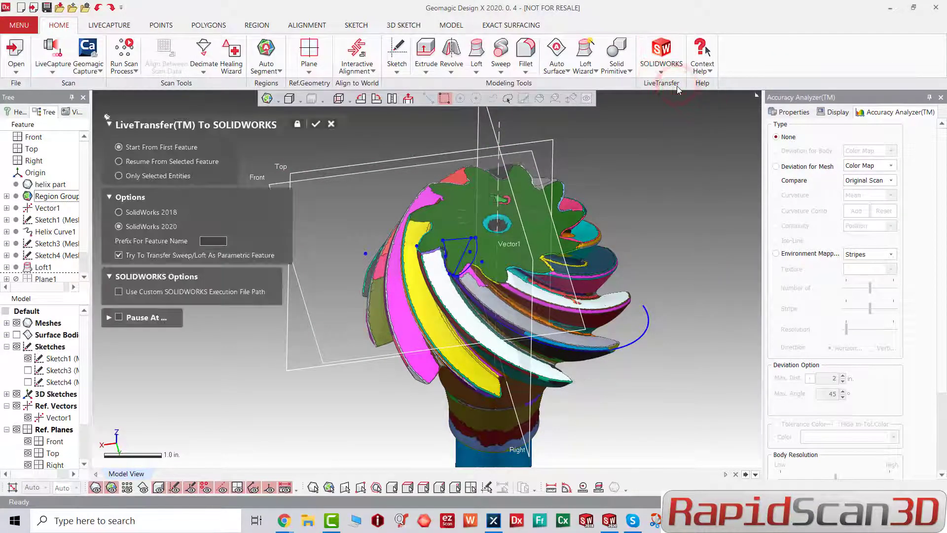